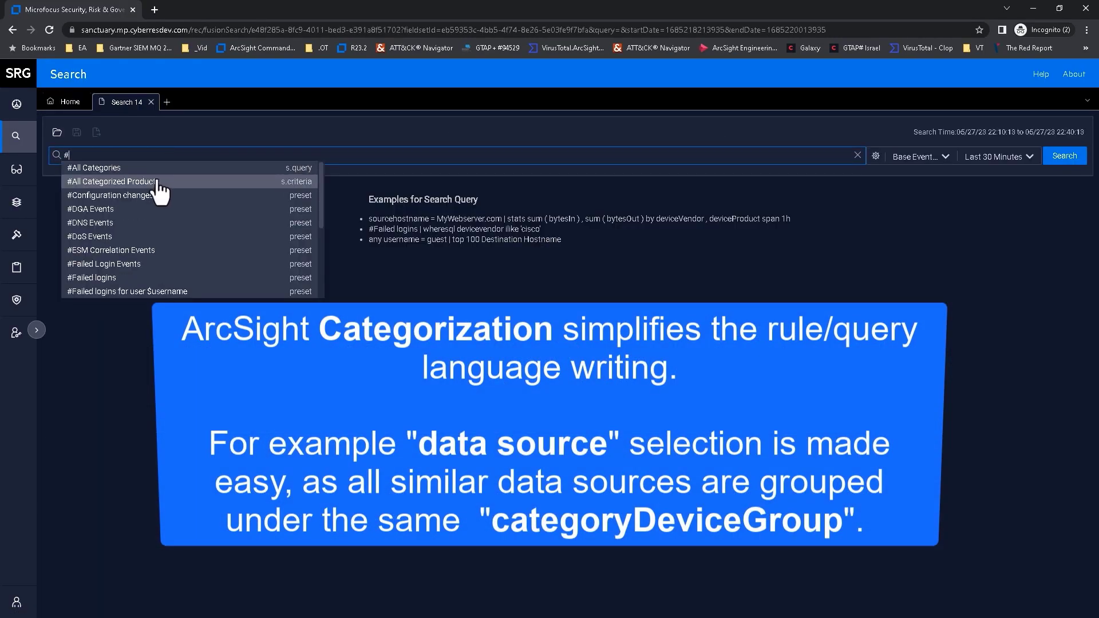
- Run the #All Categorized Products search and review its Device Product and Category Device Group breakdowns
click(223, 183)
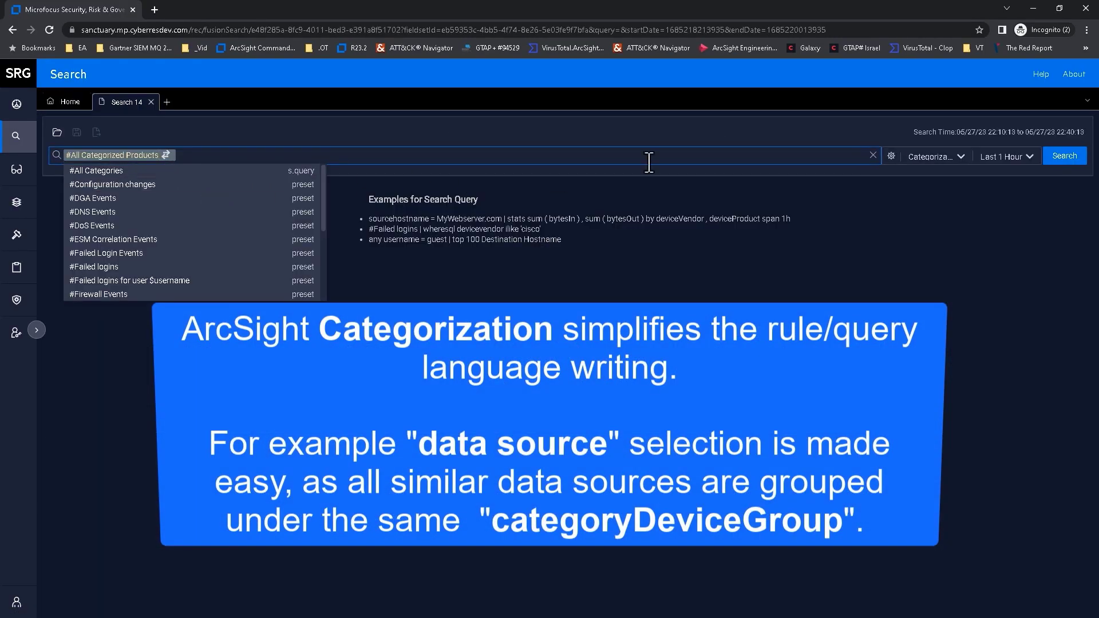
click(1058, 157)
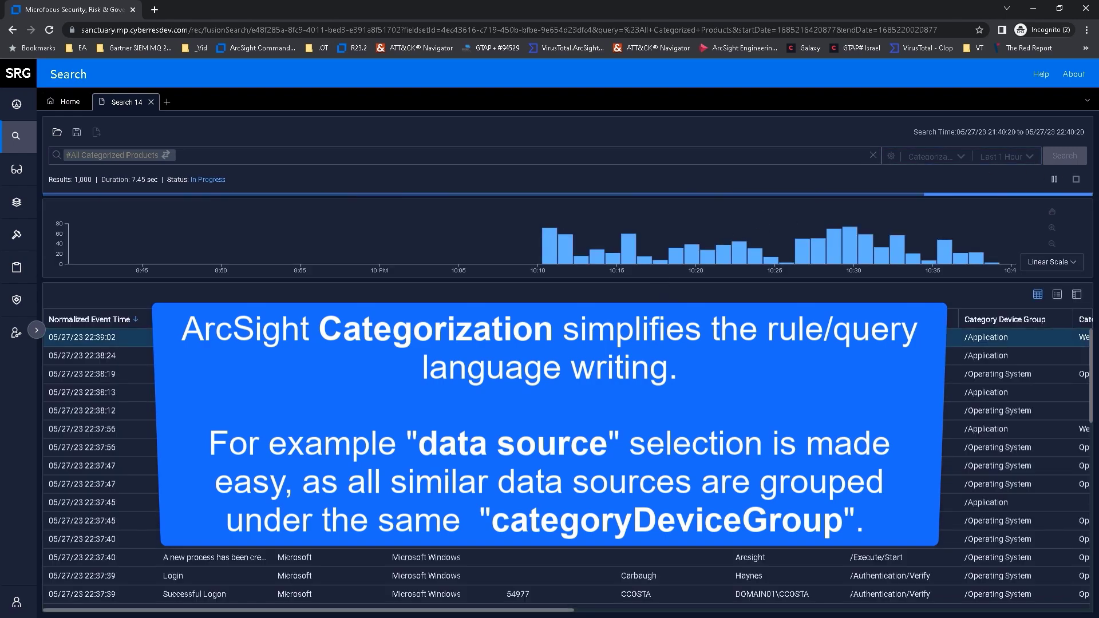
click(1076, 294)
click(290, 355)
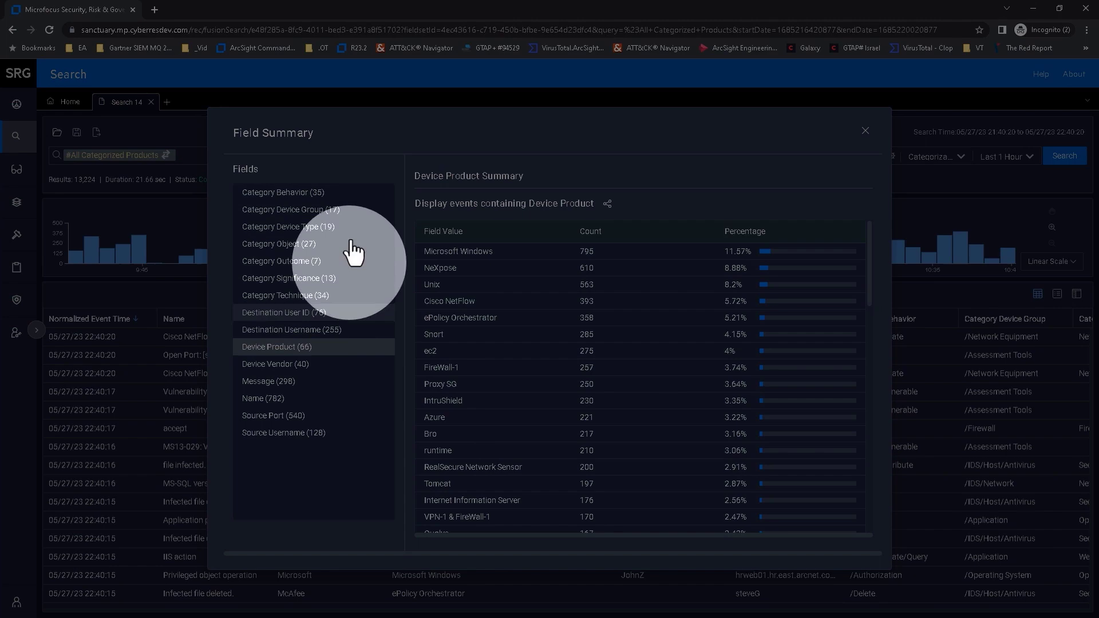
click(323, 210)
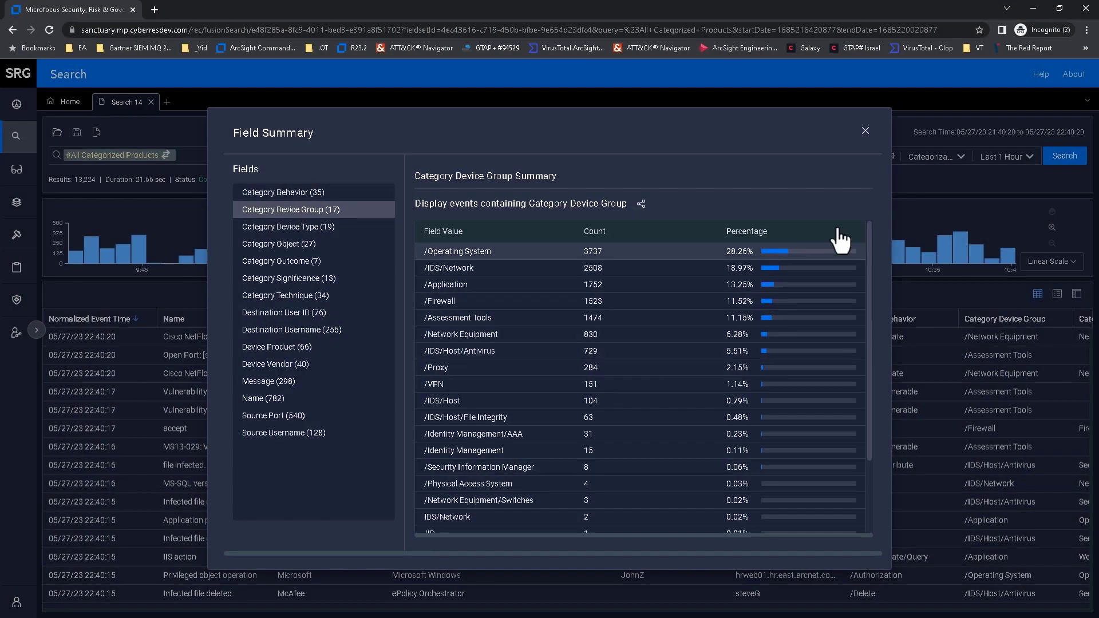
click(865, 131)
click(428, 484)
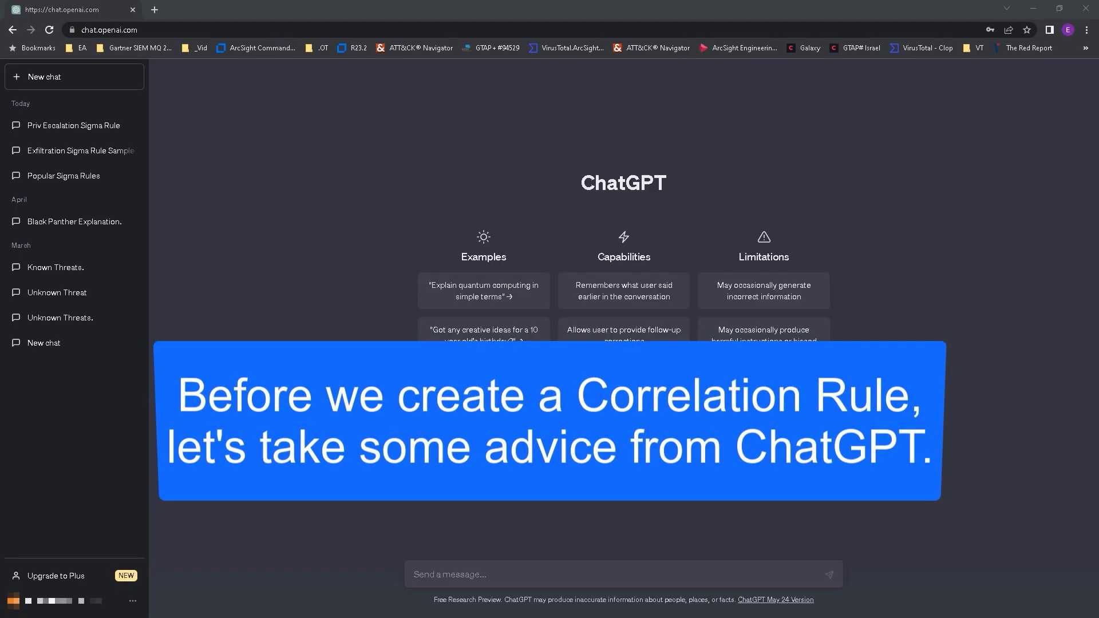
- Ask ChatGPT to 'provide an example for a sigma siem generic rule'
text(provide an example for a sigma siem generic rule)
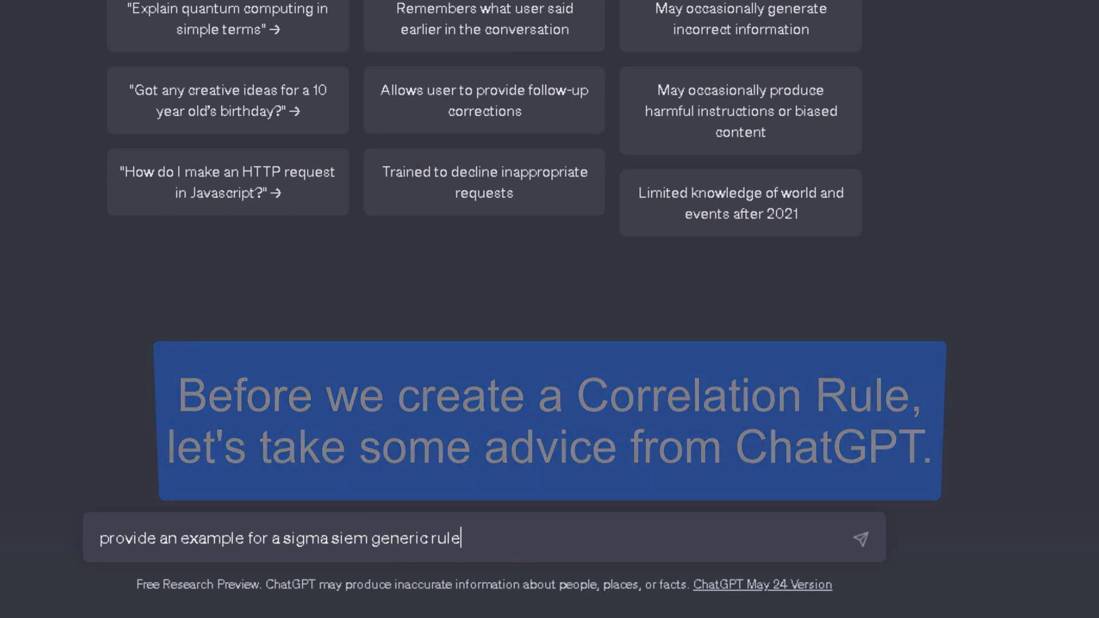
key(Return)
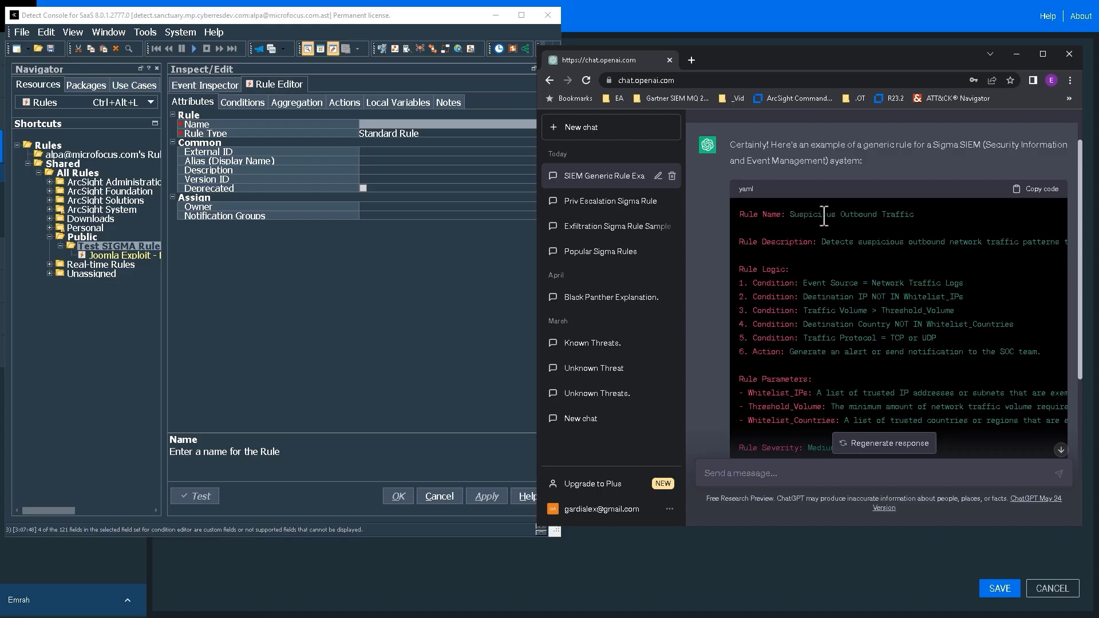
- Copy 'Suspicious Outbound Traffic' from the ChatGPT answer into the rule's Name
drag(789, 214, 913, 214)
key(ctrl+c)
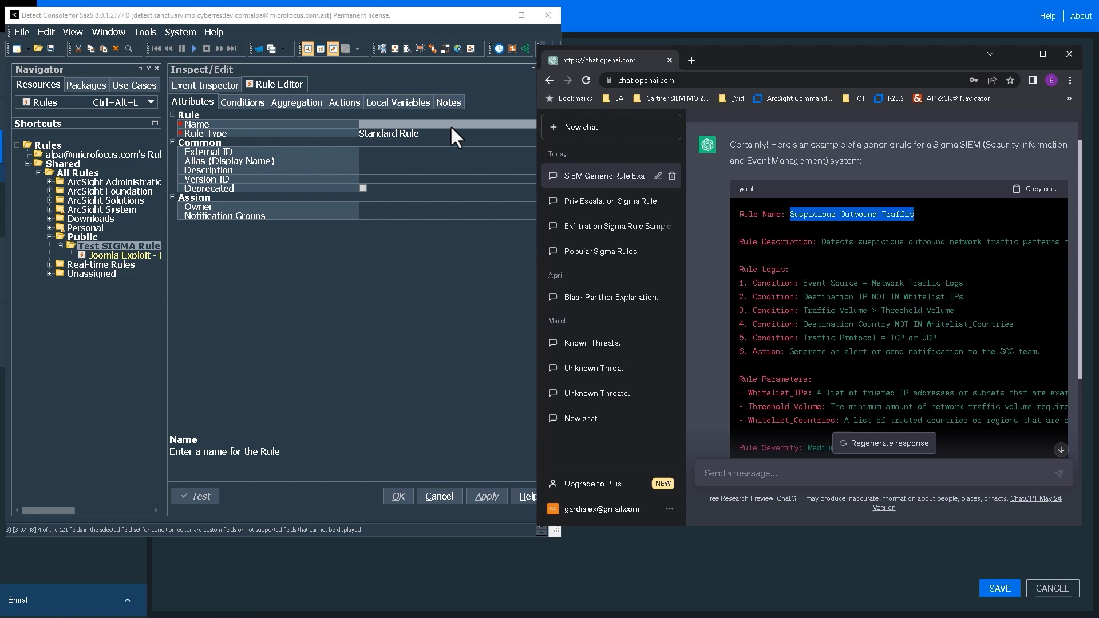
click(449, 125)
key(ctrl+v)
- Add a Category Device Group = /IDS/Network condition under event1
click(243, 101)
right_click(213, 157)
right_click(215, 157)
mouse_move(366, 167)
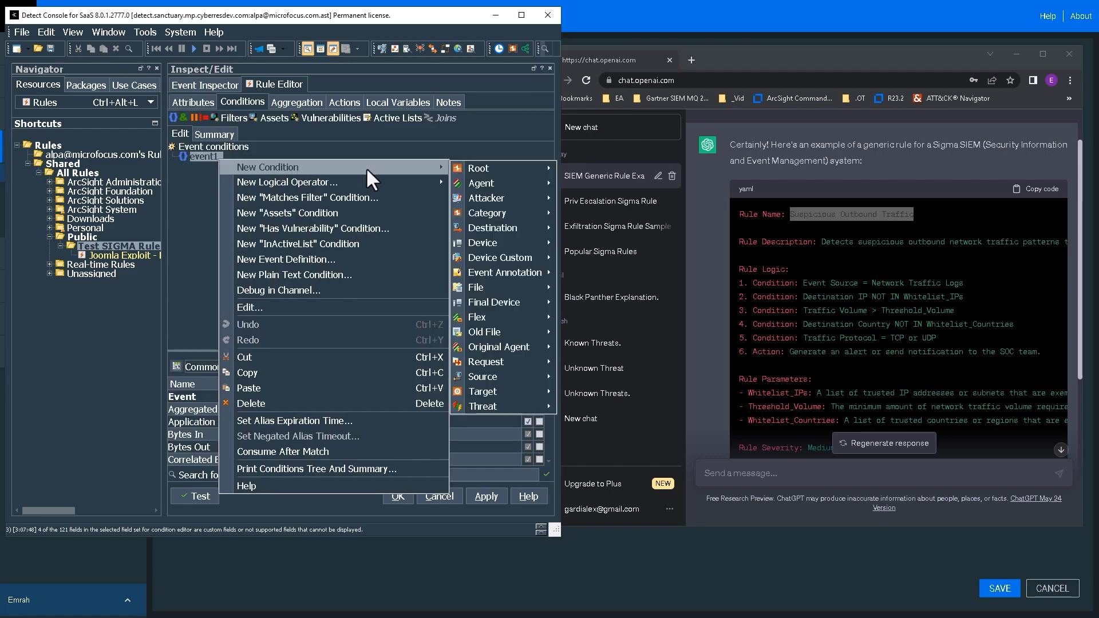
mouse_move(544, 215)
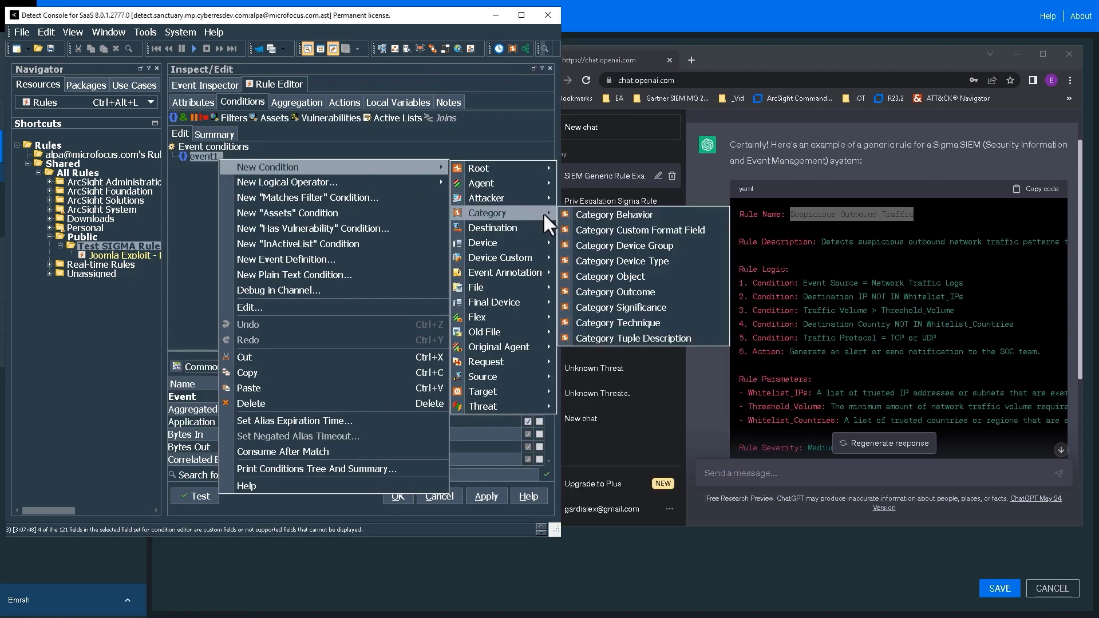
click(645, 241)
click(480, 168)
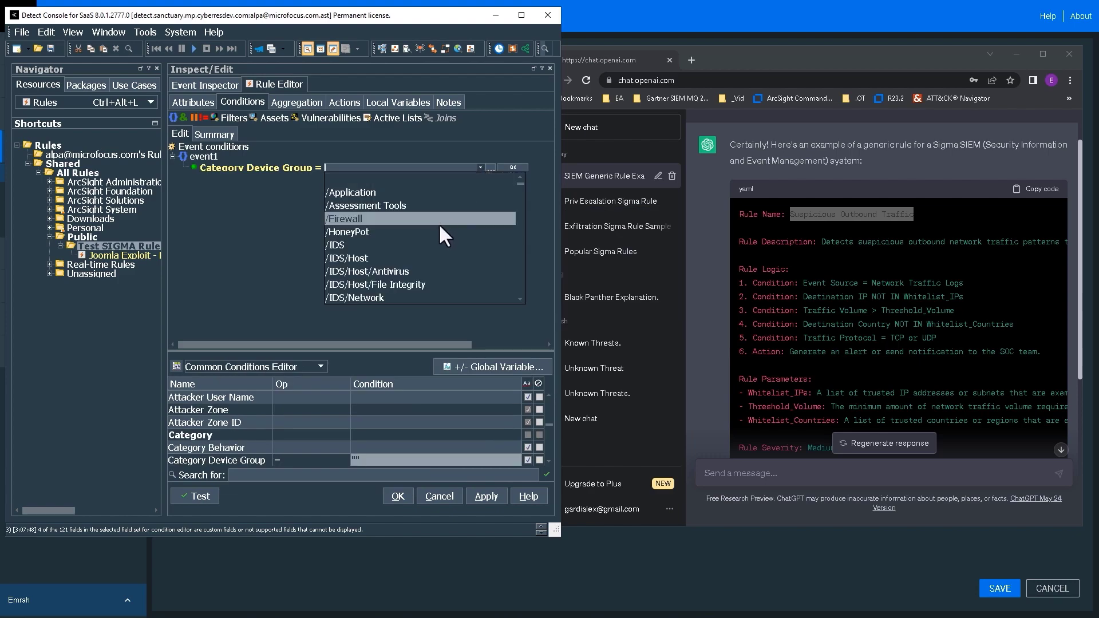
scroll(429, 240, down, 1)
click(425, 257)
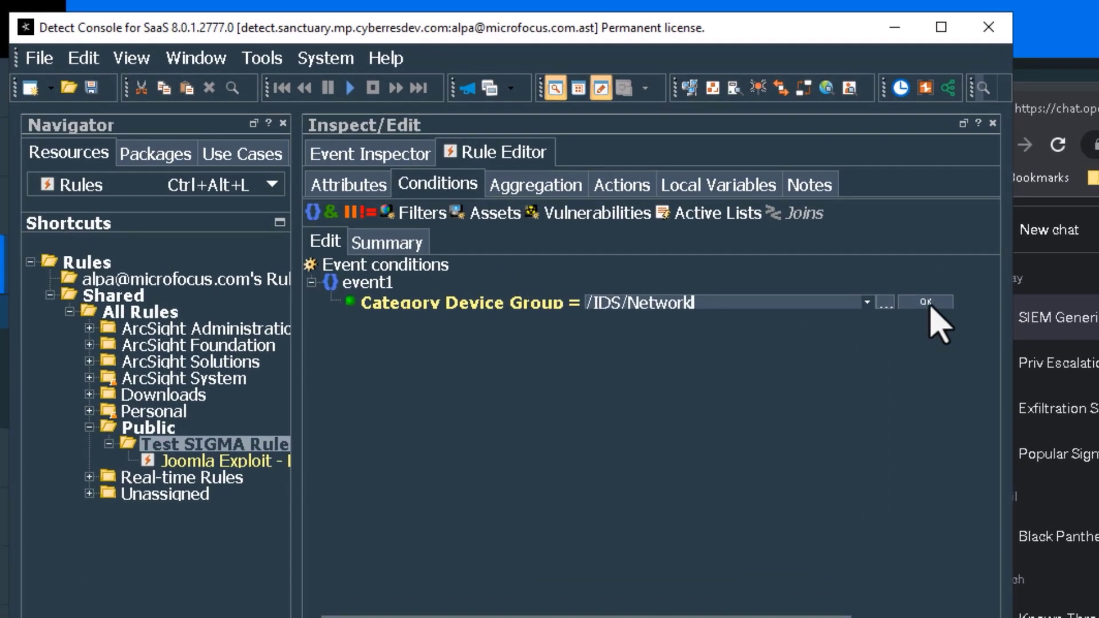
click(513, 167)
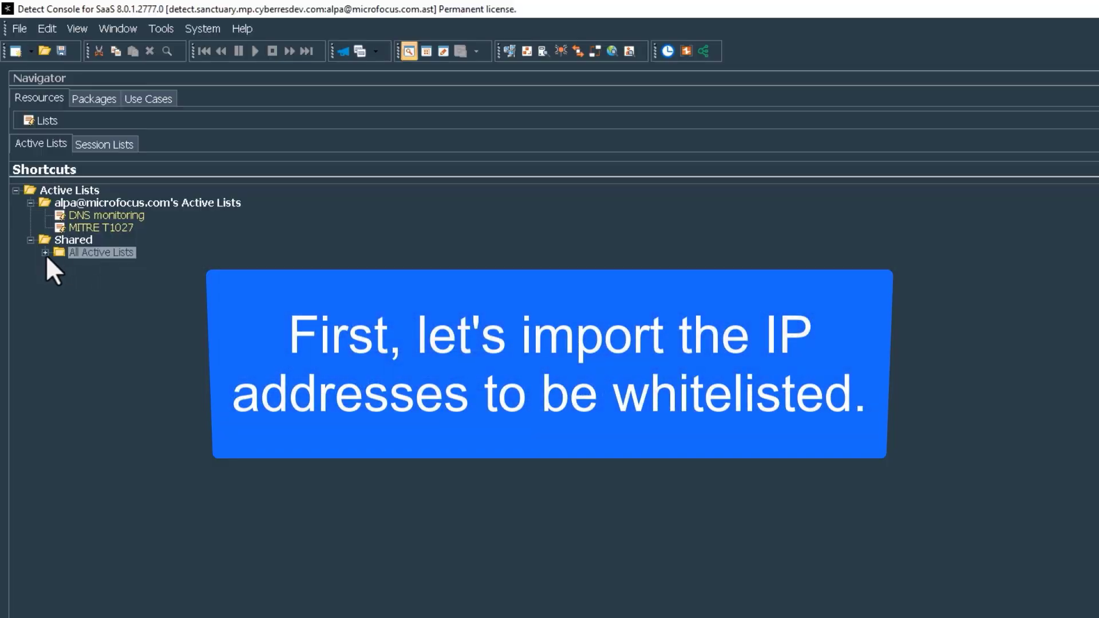
- Import the whitelist IP addresses CSV into the Exception Addresses active list
click(45, 252)
click(75, 327)
double_click(222, 562)
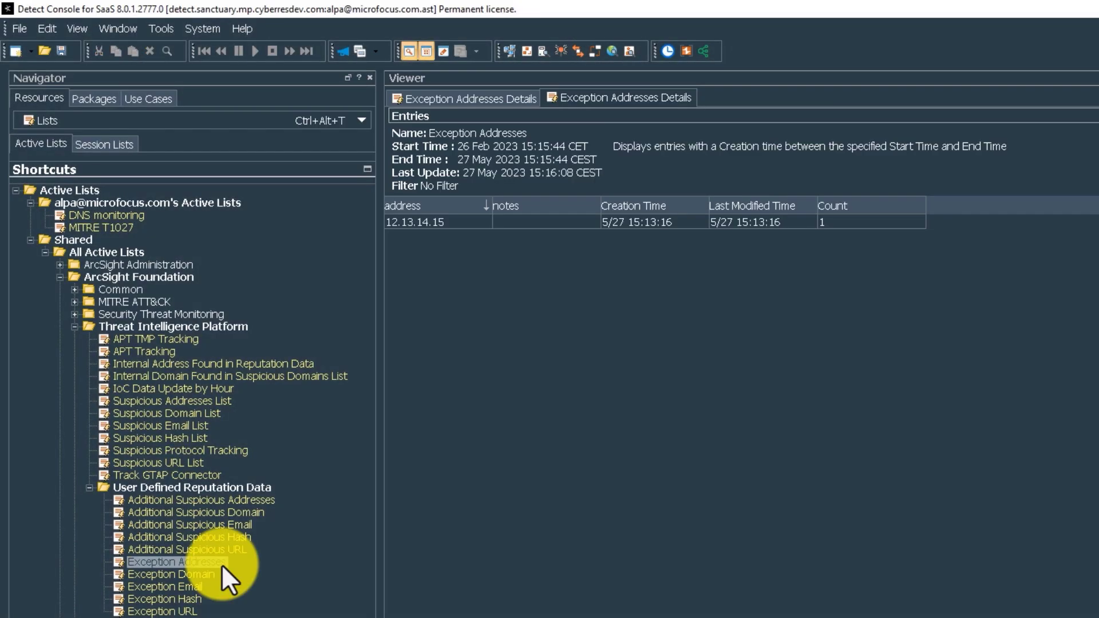
right_click(221, 564)
click(323, 452)
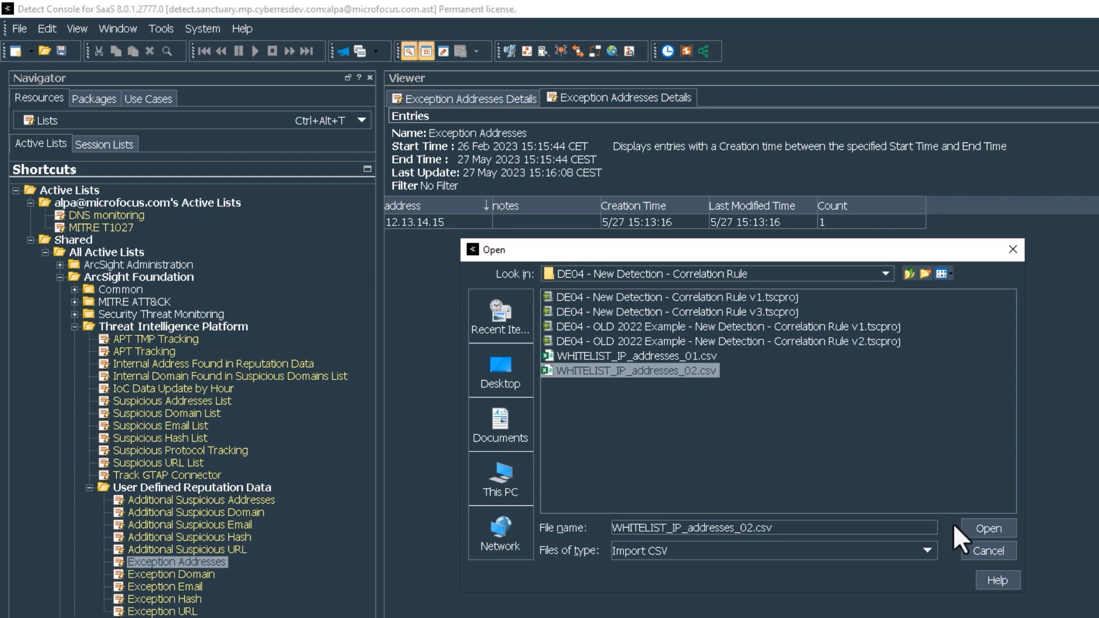
click(963, 529)
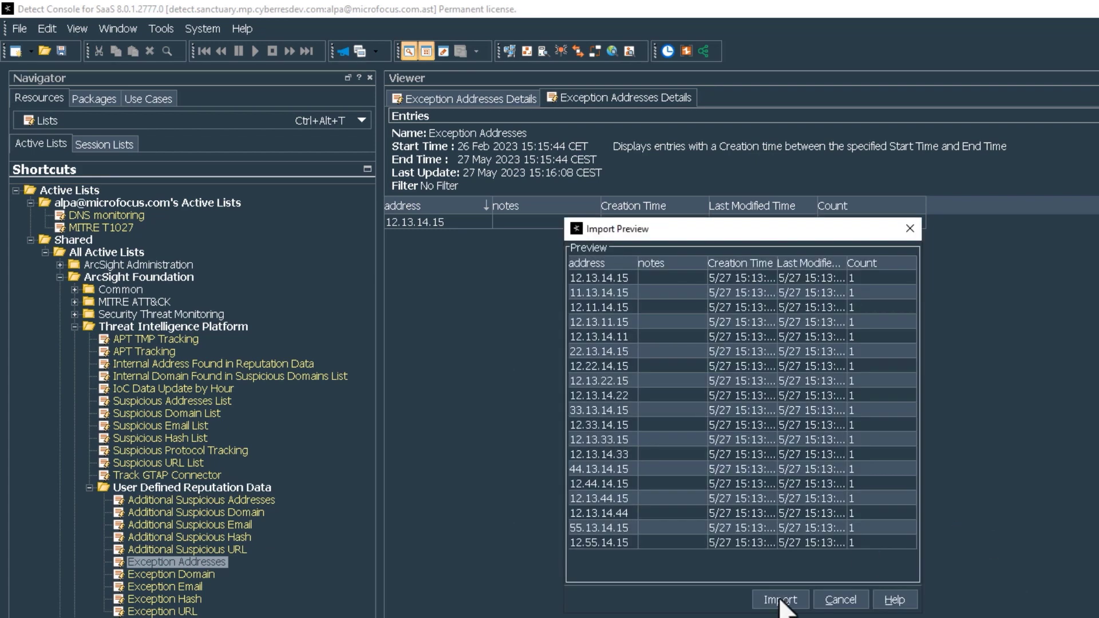
click(770, 599)
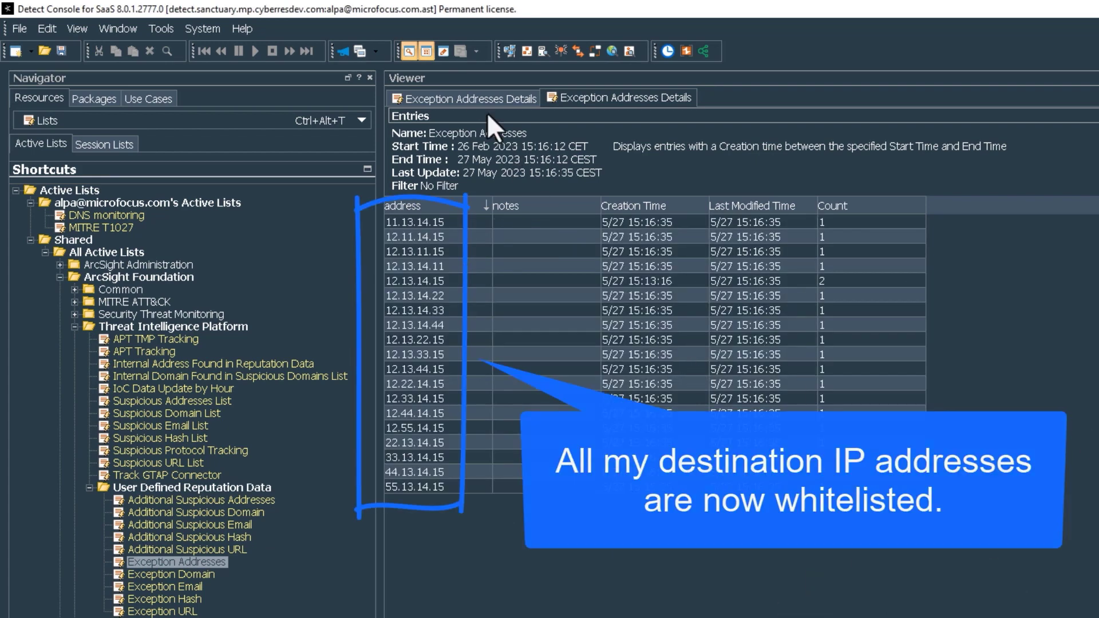
click(430, 50)
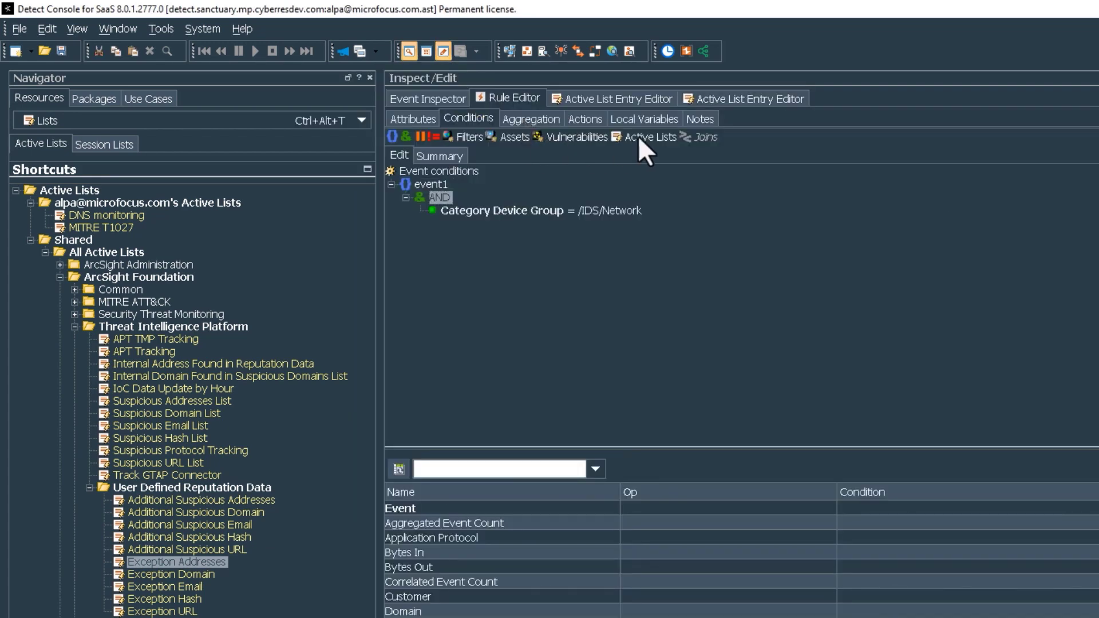
- Add a NOT in-active-list condition using the Exception Addresses list
click(637, 136)
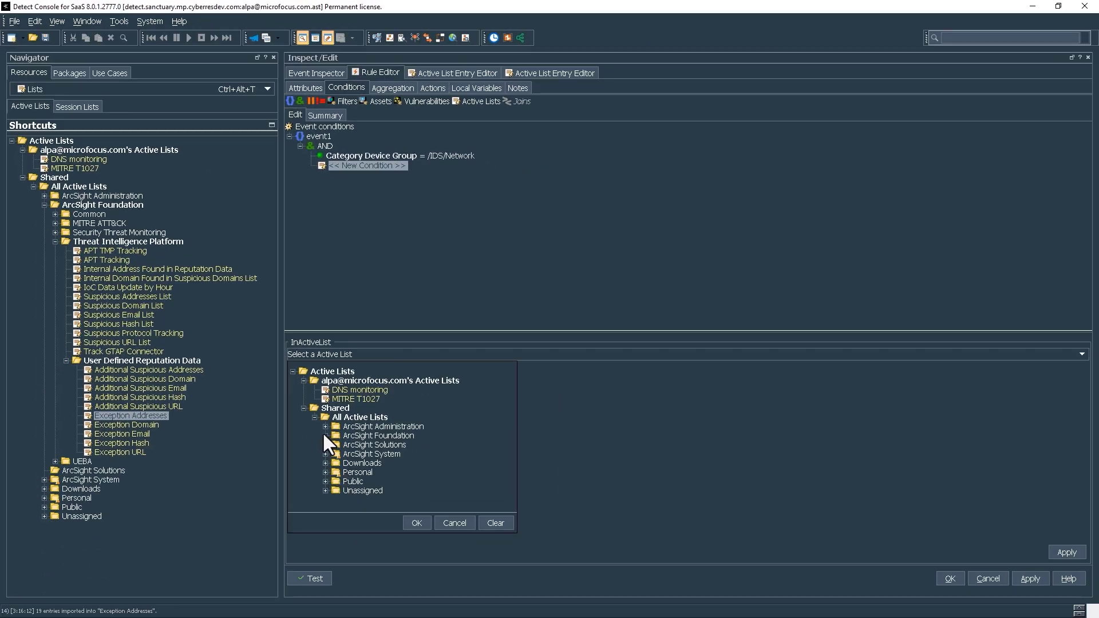
click(325, 436)
click(336, 442)
scroll(398, 473, down, 3)
click(346, 434)
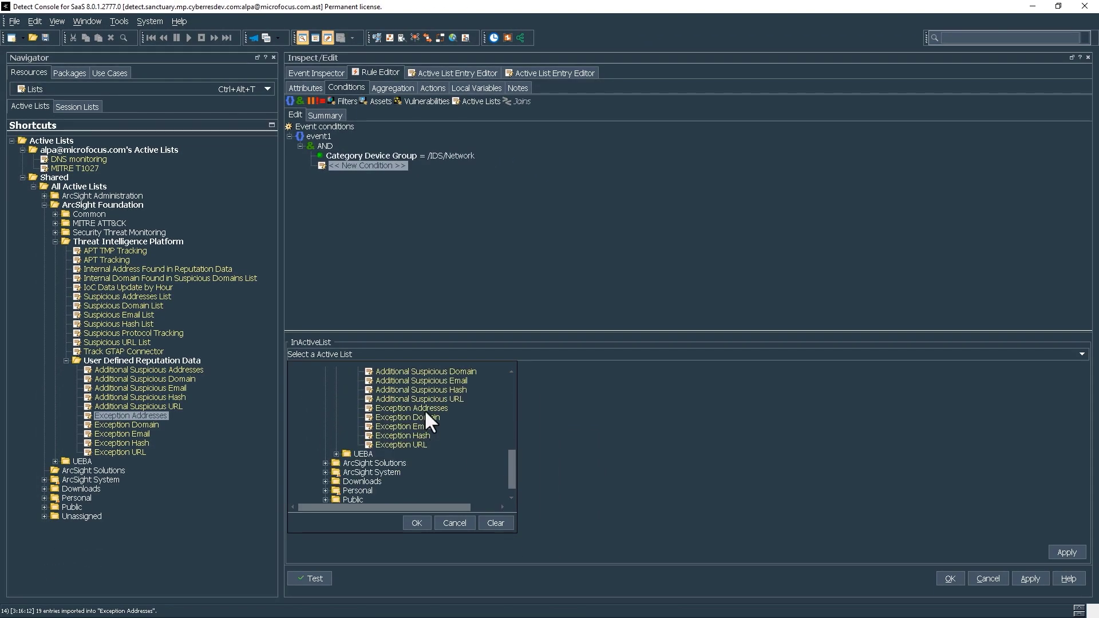
double_click(424, 408)
click(1087, 372)
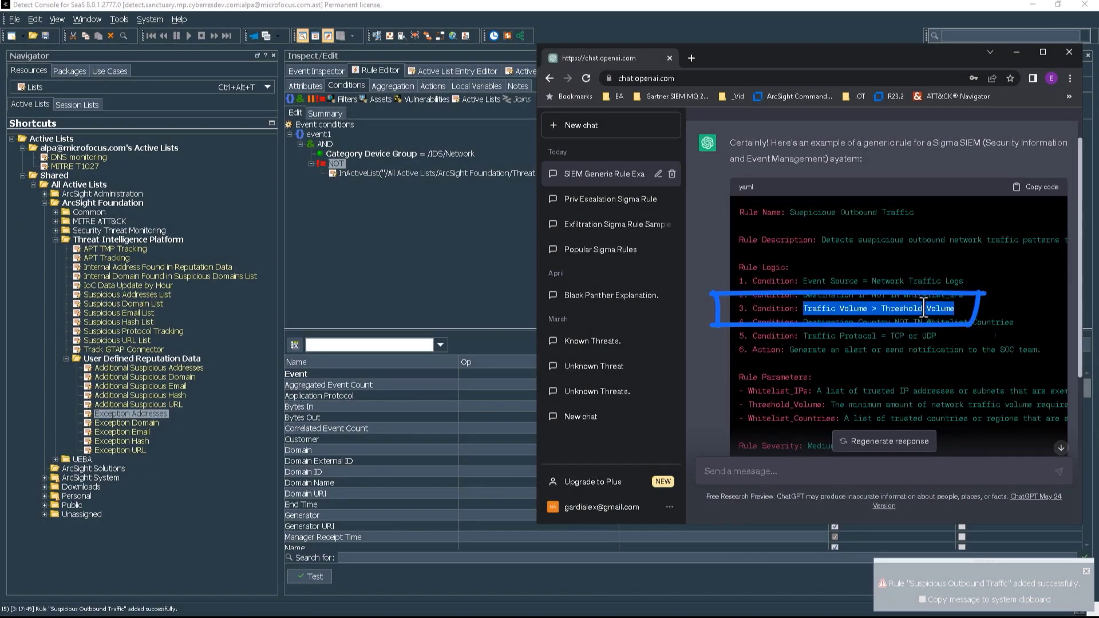
click(489, 238)
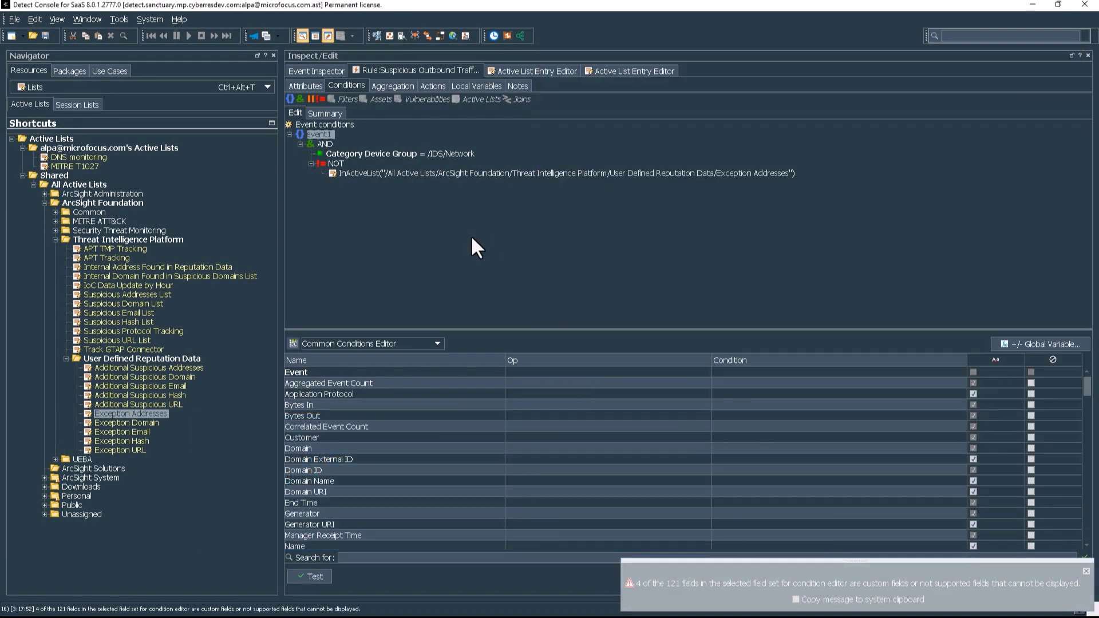
- Add a Bytes Out > 500000000 condition to the AND group
right_click(332, 144)
click(658, 89)
click(401, 228)
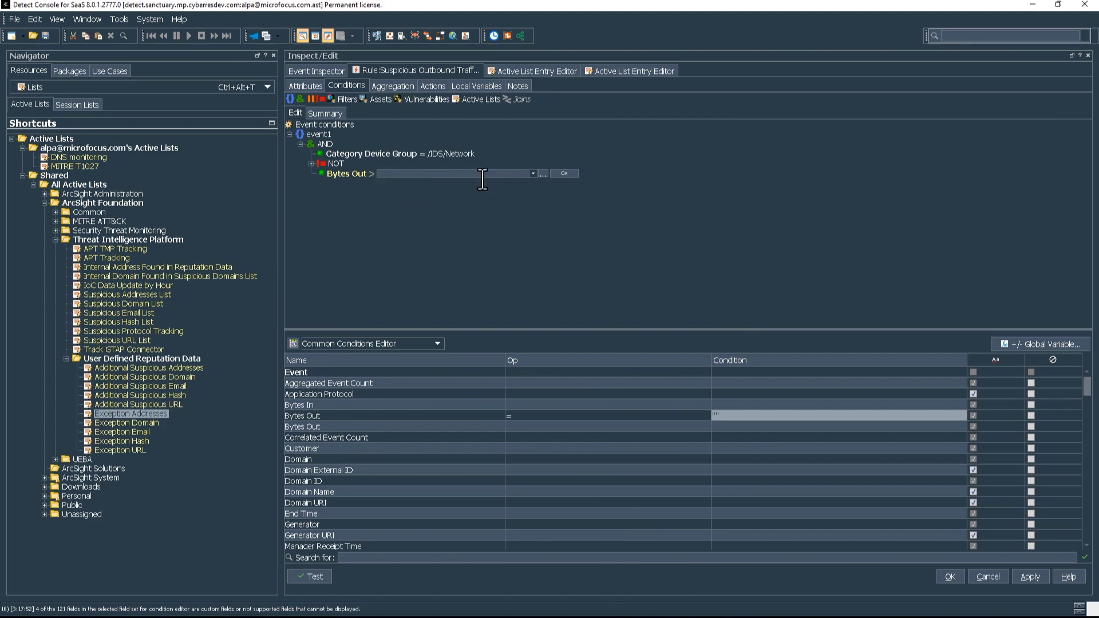
text(500000000)
key(Return)
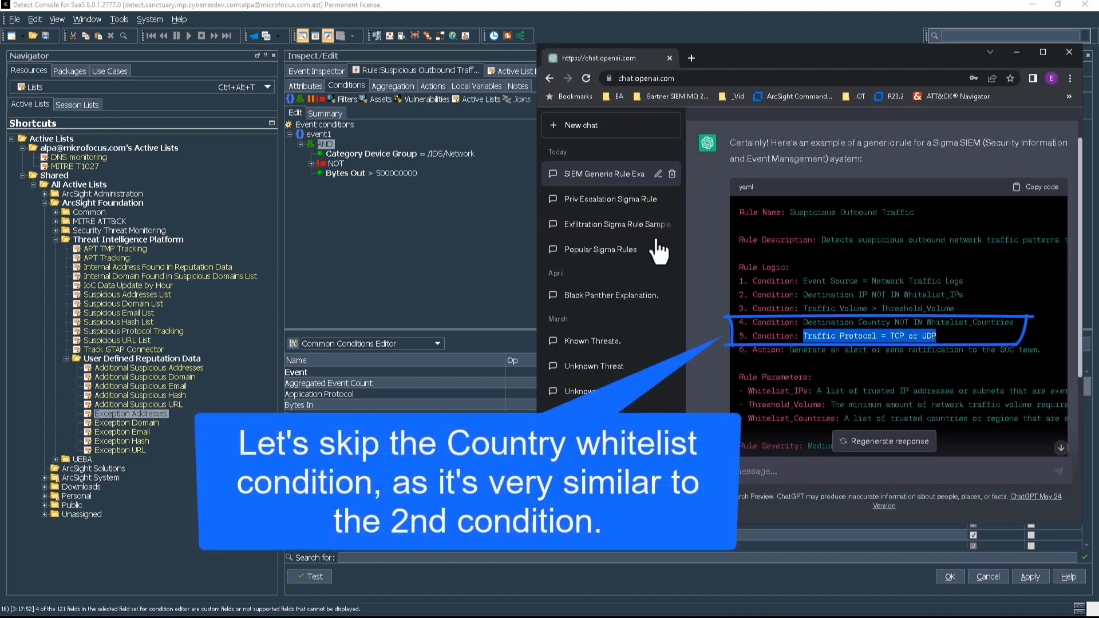
- Add a Transport Protocol In (TCP, UDP) condition to the AND group
right_click(331, 144)
mouse_move(366, 149)
mouse_move(658, 151)
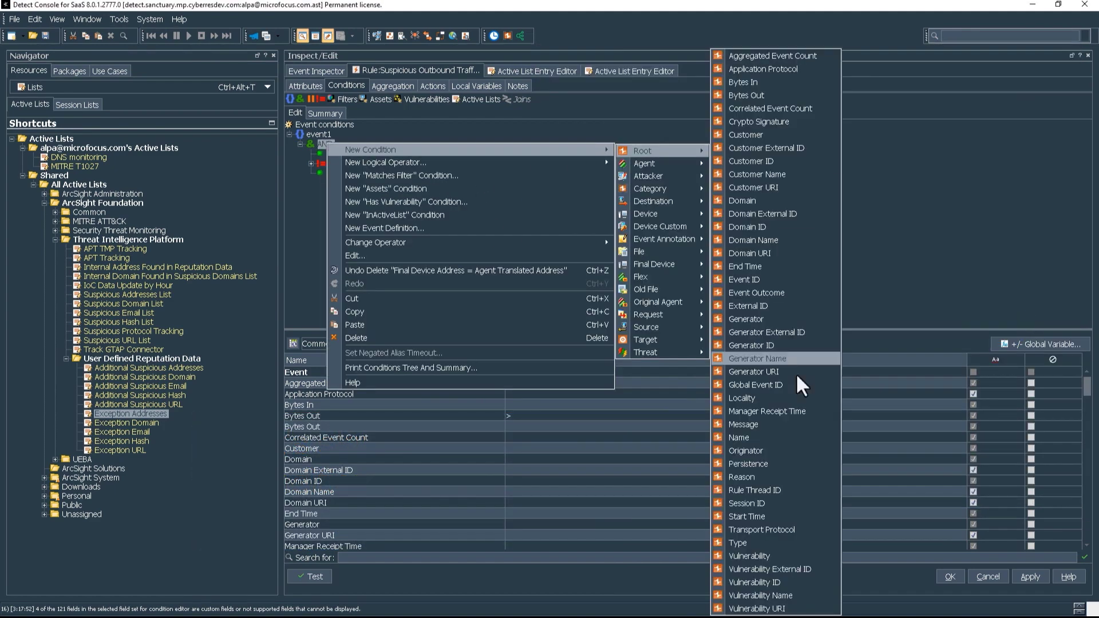
click(815, 528)
click(434, 212)
click(510, 187)
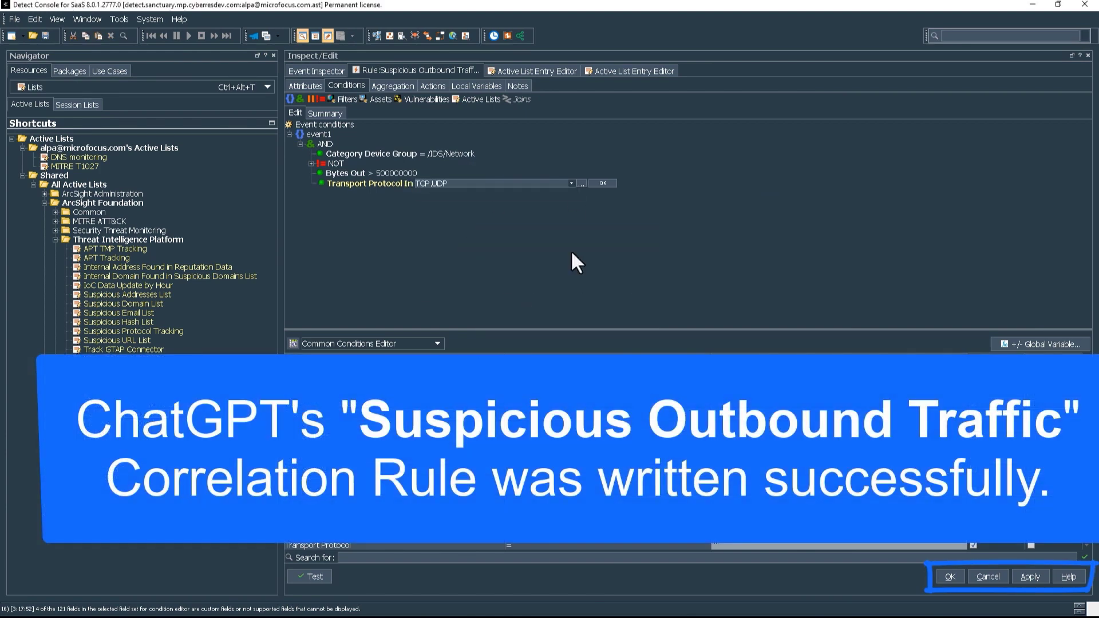
key(Return)
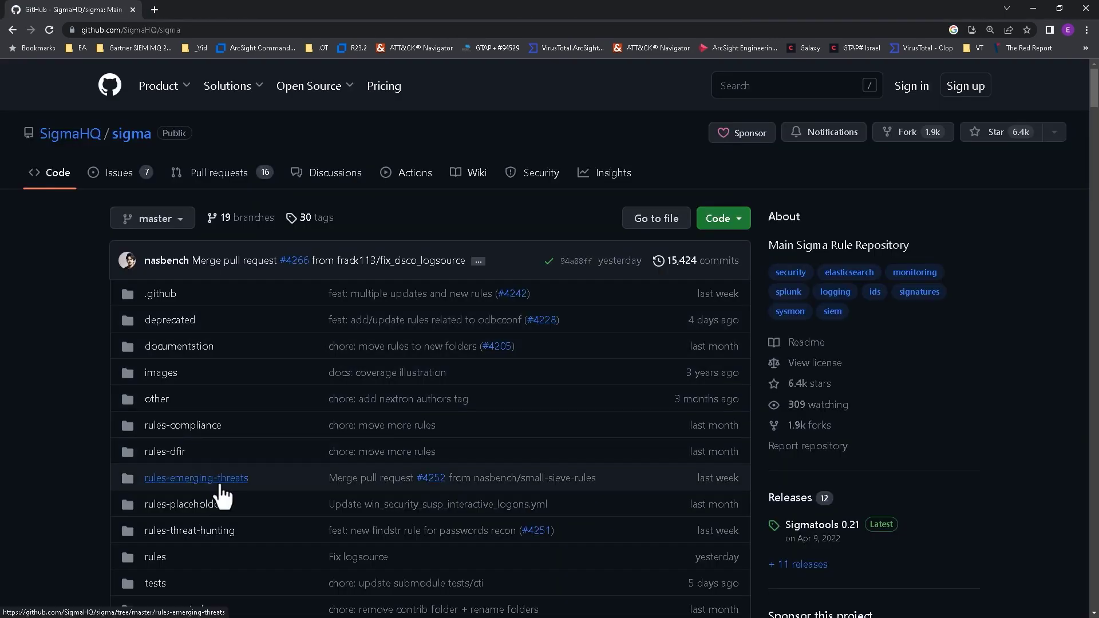
- Open web_cve_2023_23752_joomla_exploit_attempt.yml under rules-emerging-threats and select its full YAML text
click(225, 478)
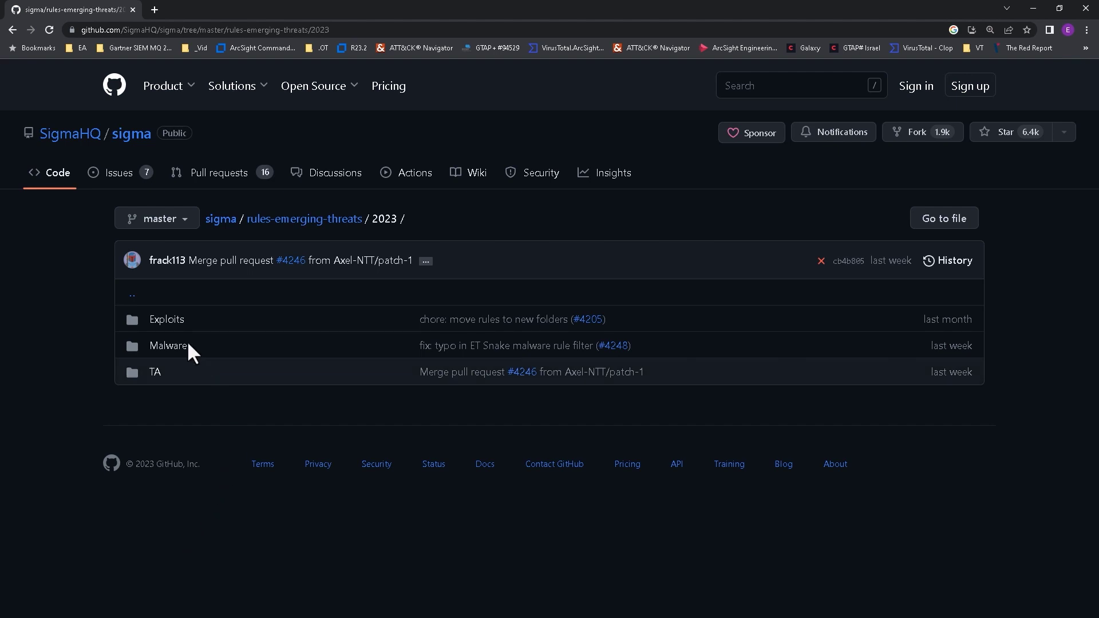
click(179, 326)
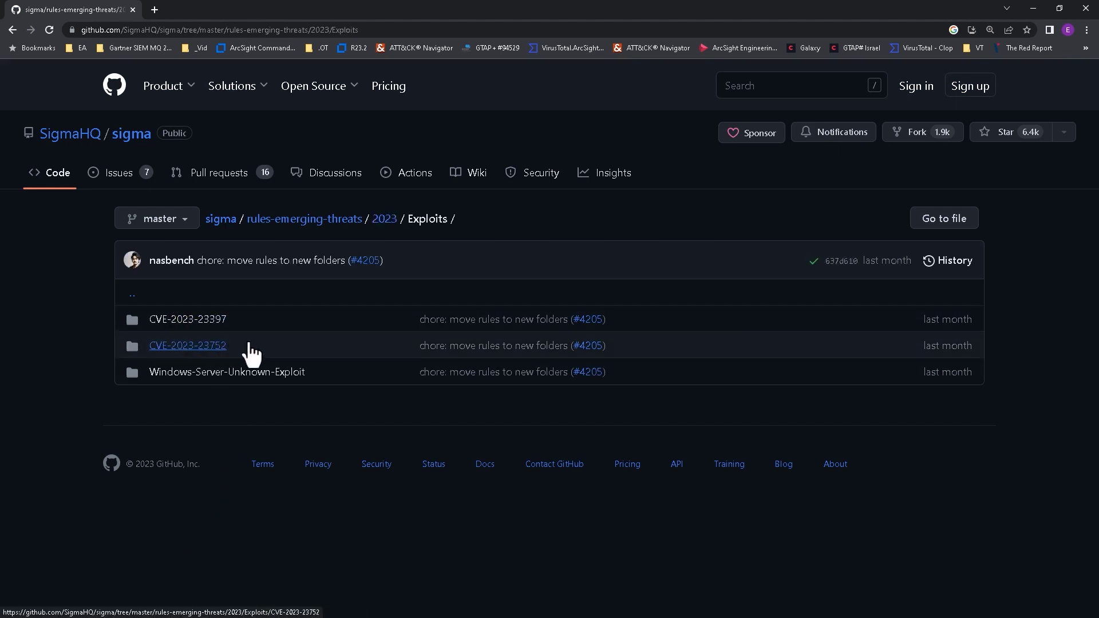
click(381, 343)
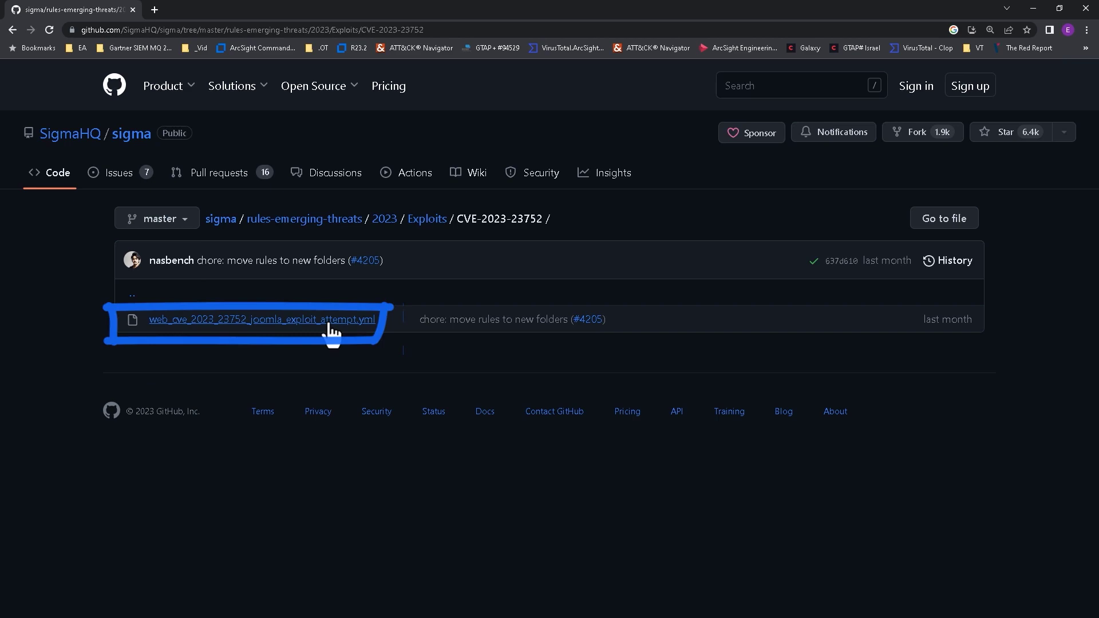
click(275, 321)
scroll(285, 395, down, 4)
mouse_move(206, 525)
mouse_down()
mouse_move(172, 209)
mouse_move(150, 139)
mouse_up()
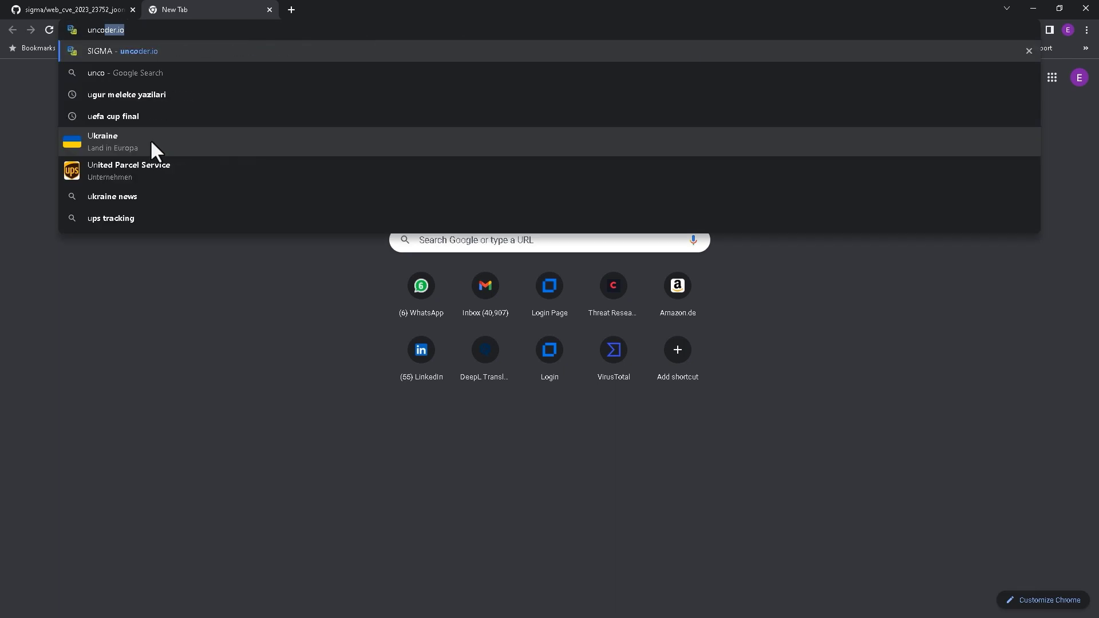
click(150, 139)
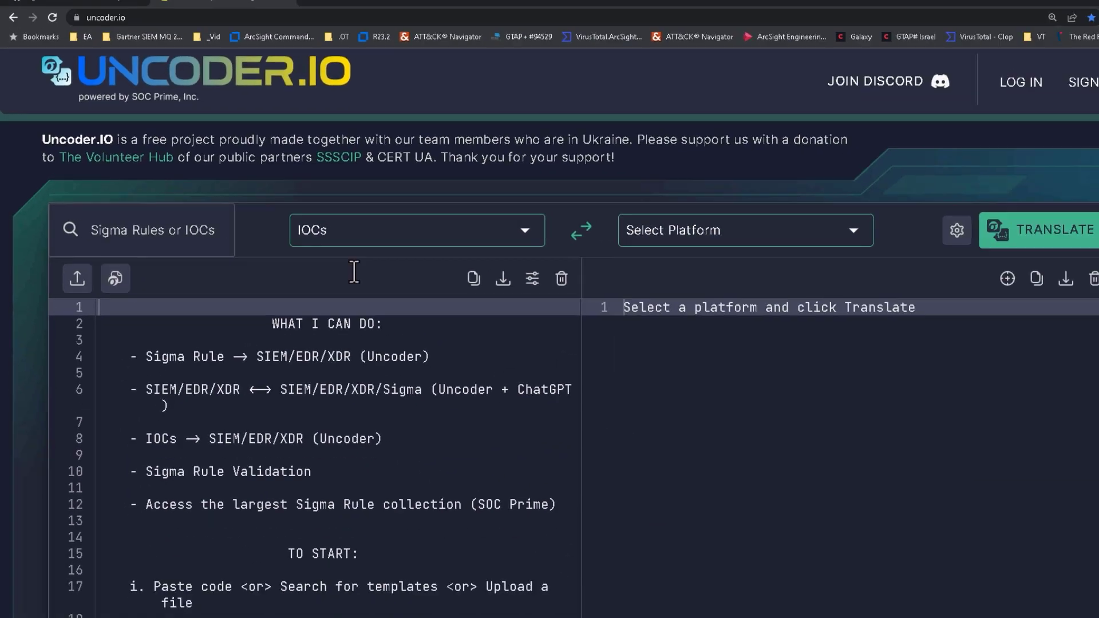
- Paste the Joomla Sigma rule into Uncoder.io and translate it to ArcSight Keyword
key(ctrl+v)
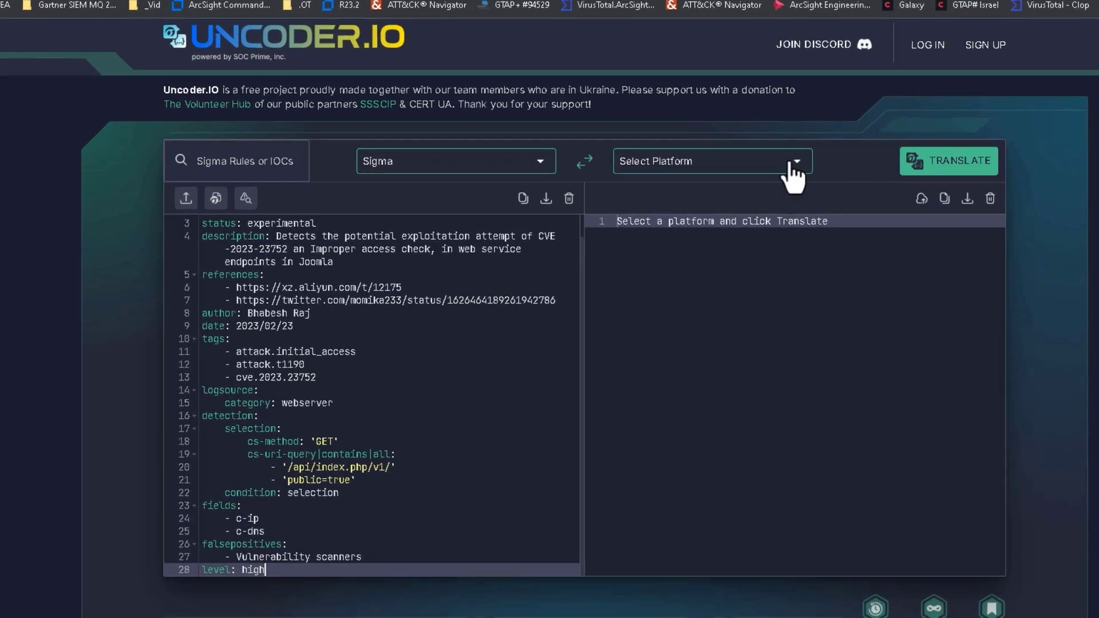
click(792, 174)
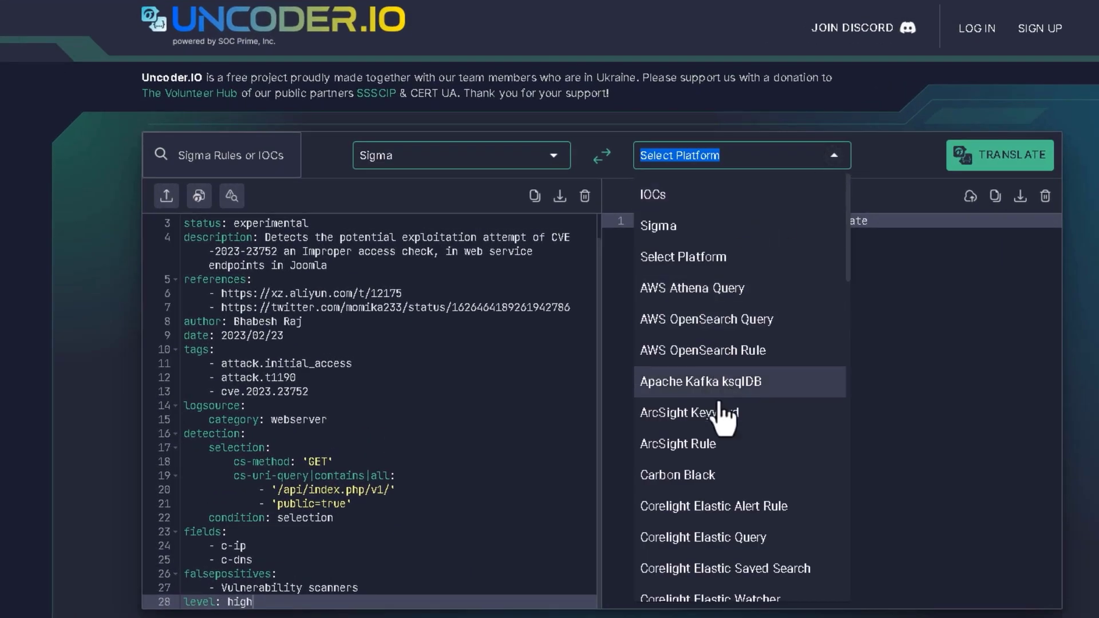
click(727, 409)
click(1002, 162)
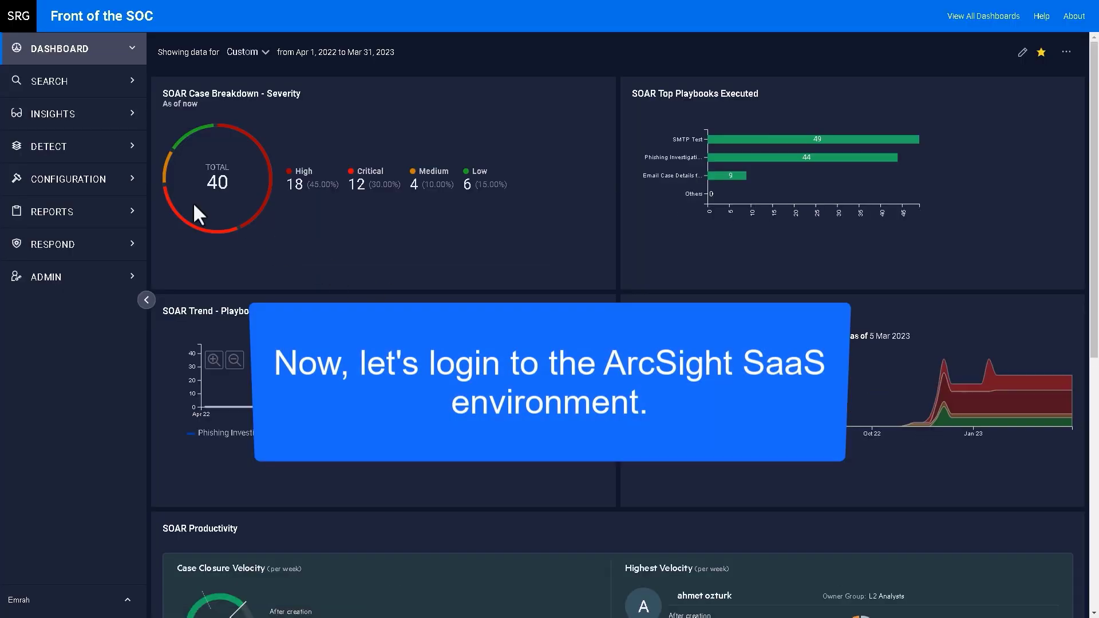
- Create a new 'Exploit Joomla 2023' test rule triggering on first event with 5 matches
click(131, 154)
click(180, 112)
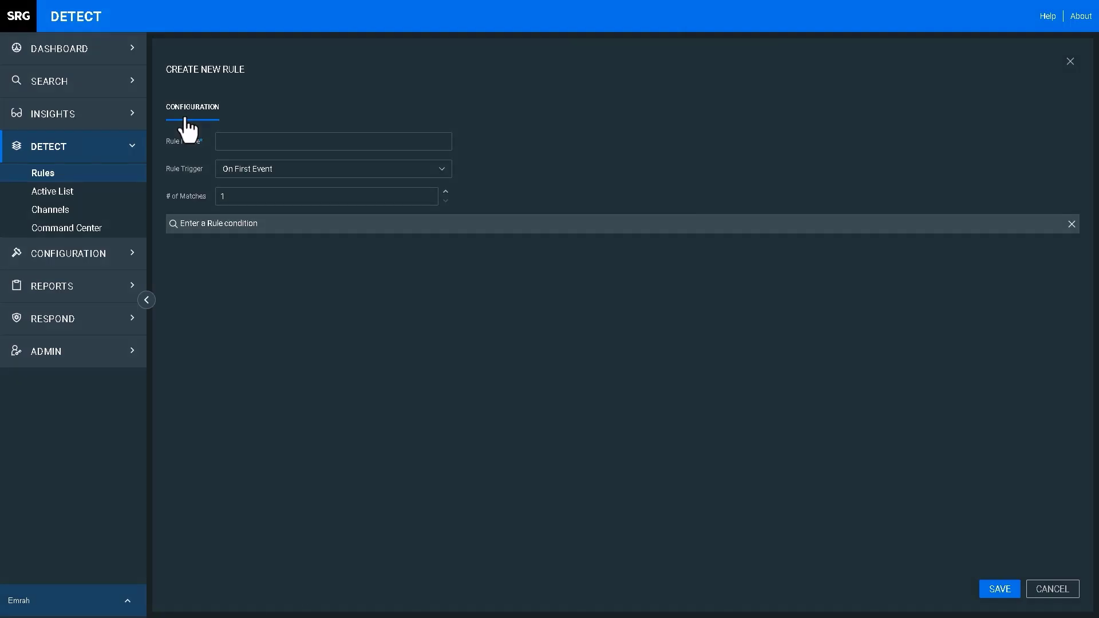
text(Exploit Joomla 2023 - [blurred] Test Rule)
click(389, 168)
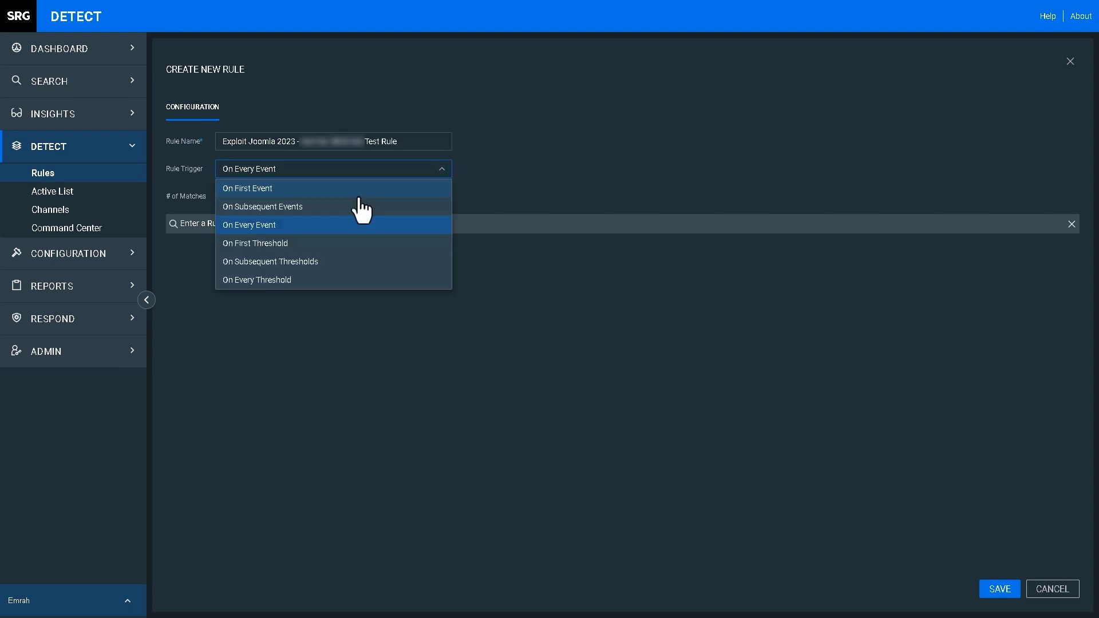
click(445, 192)
click(445, 200)
key(Tab)
- Build the condition: Request Method GET and Request Url Query containing the pasted /api/index.php/v1/ and public values
text(Request)
click(250, 277)
text(GET)
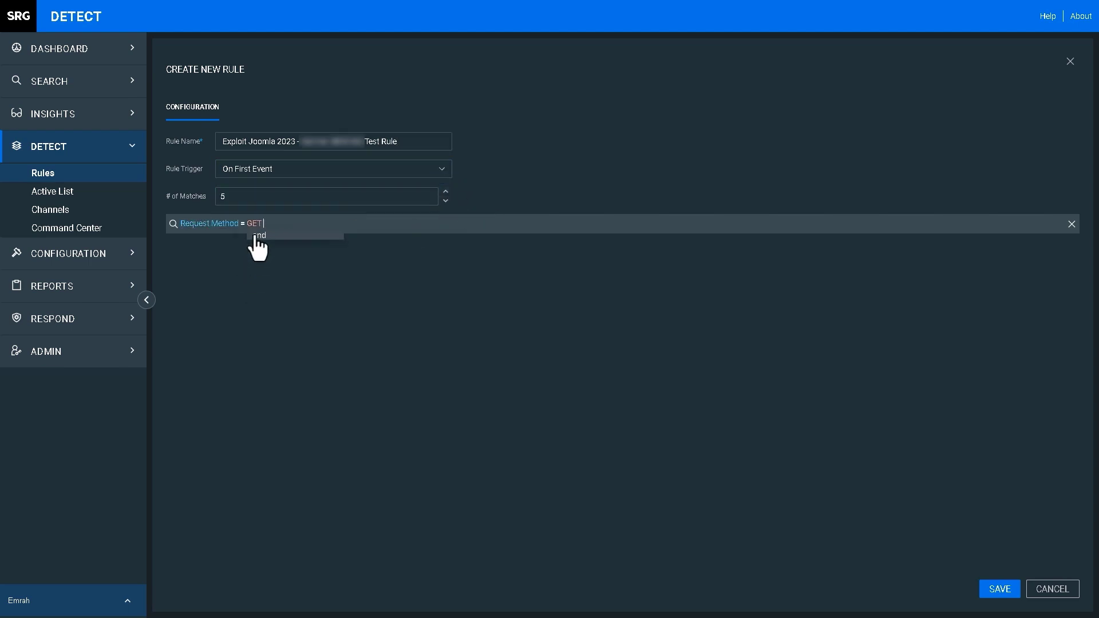
click(256, 236)
text((REQU)
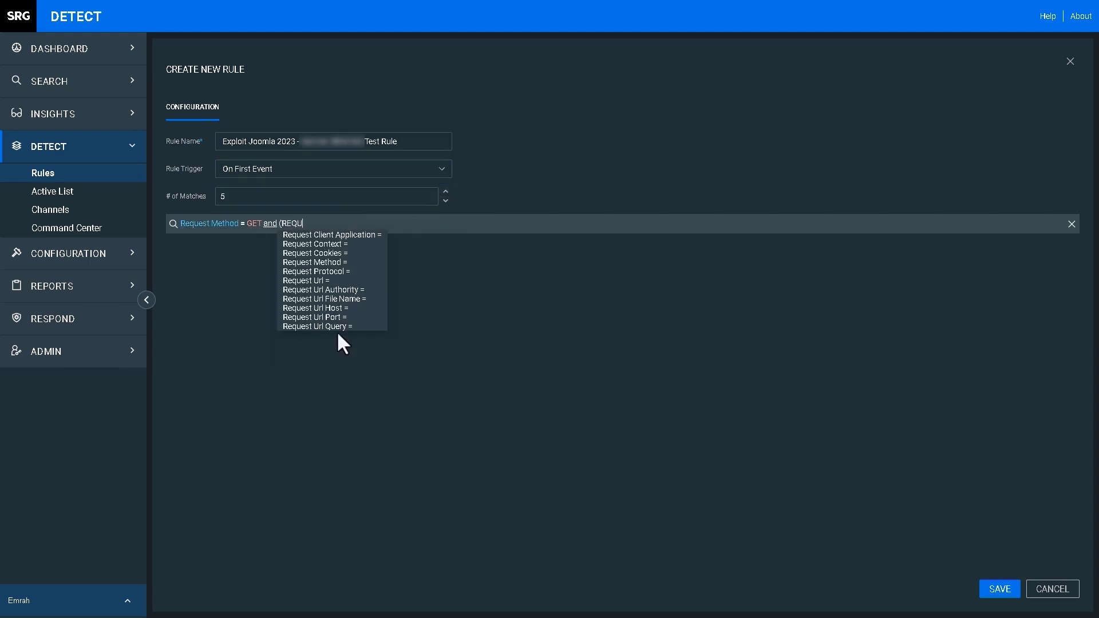
click(336, 328)
text(/api/index.php/v1/)
text(and)
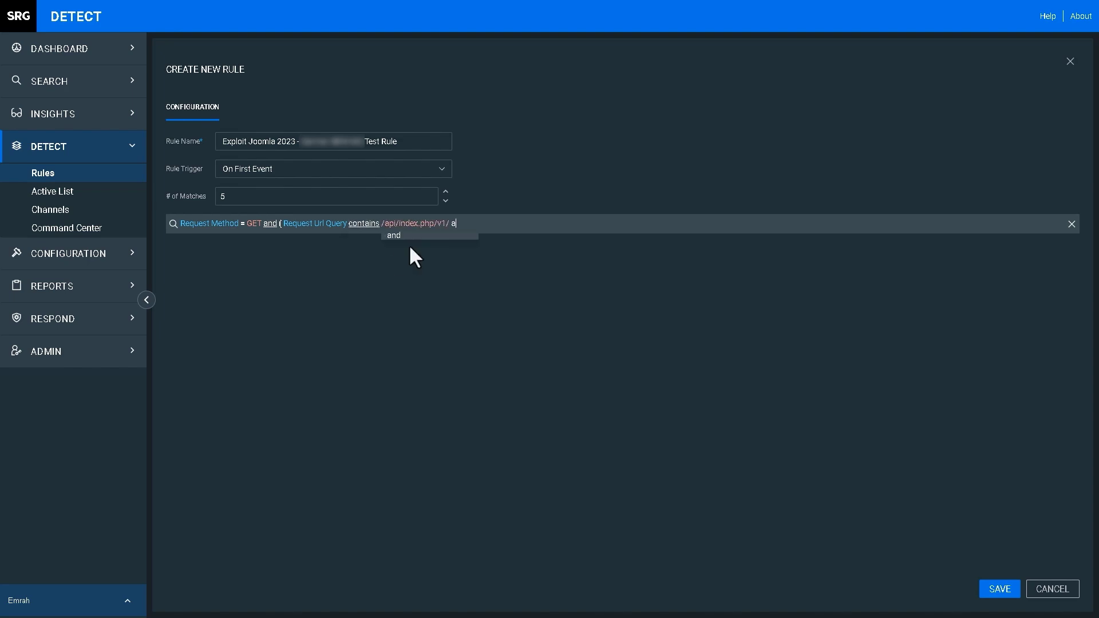
click(547, 290)
click(552, 244)
text(public)
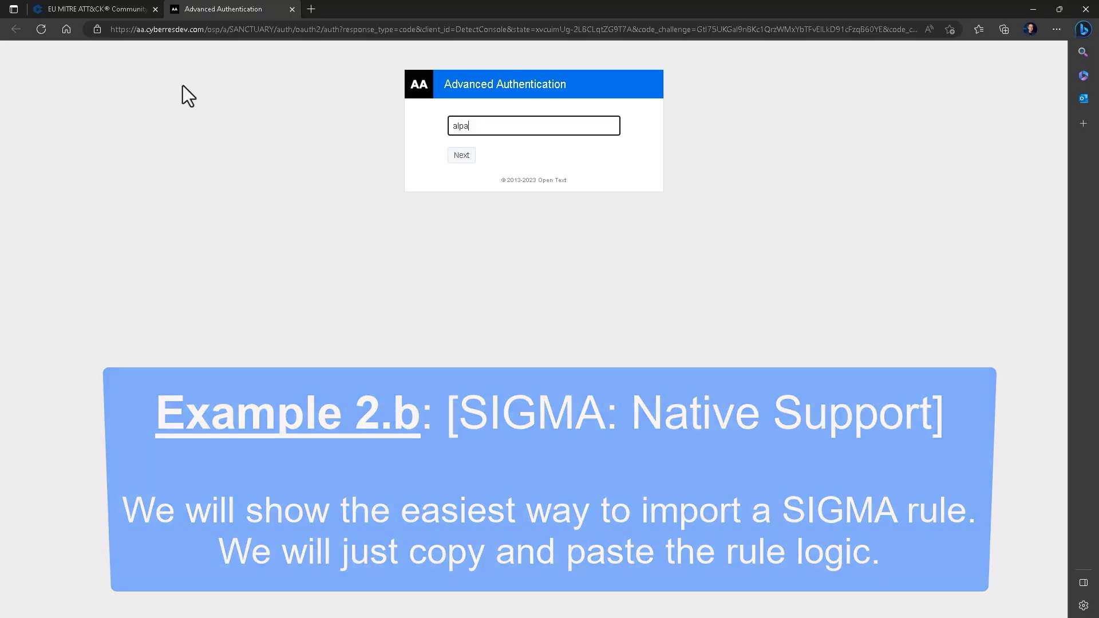
- Sign in with the account username and one-time code
text(@microfocus.com)
key(Return)
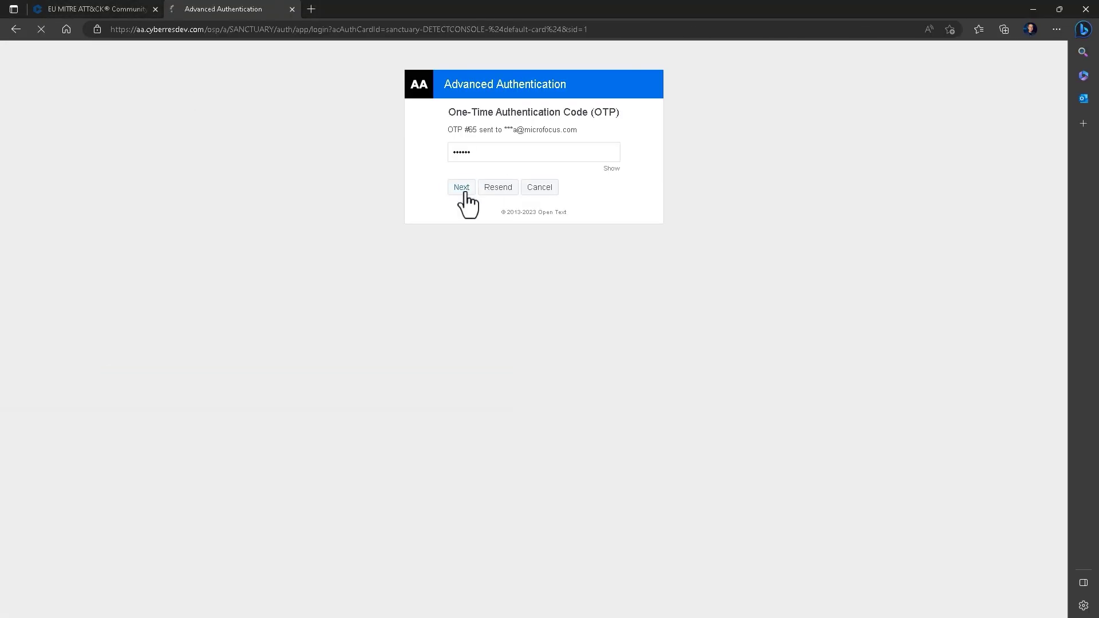
click(463, 189)
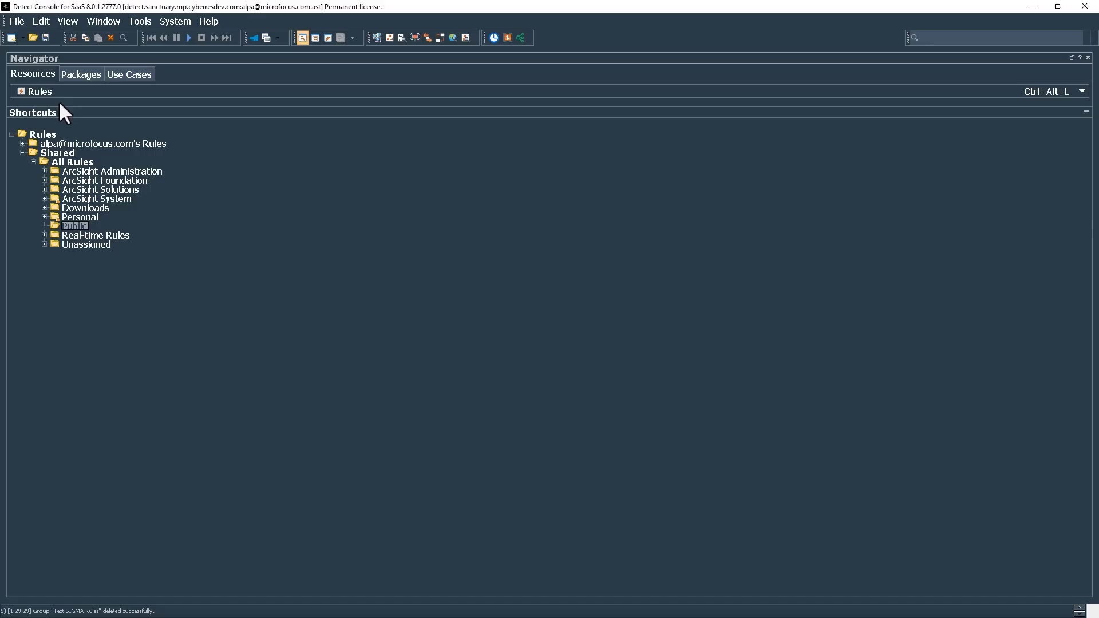
- Create a 'Test SIGMA Rules' group under ArcSight Foundation > MITRE ATT&CK > Public
click(44, 180)
click(55, 198)
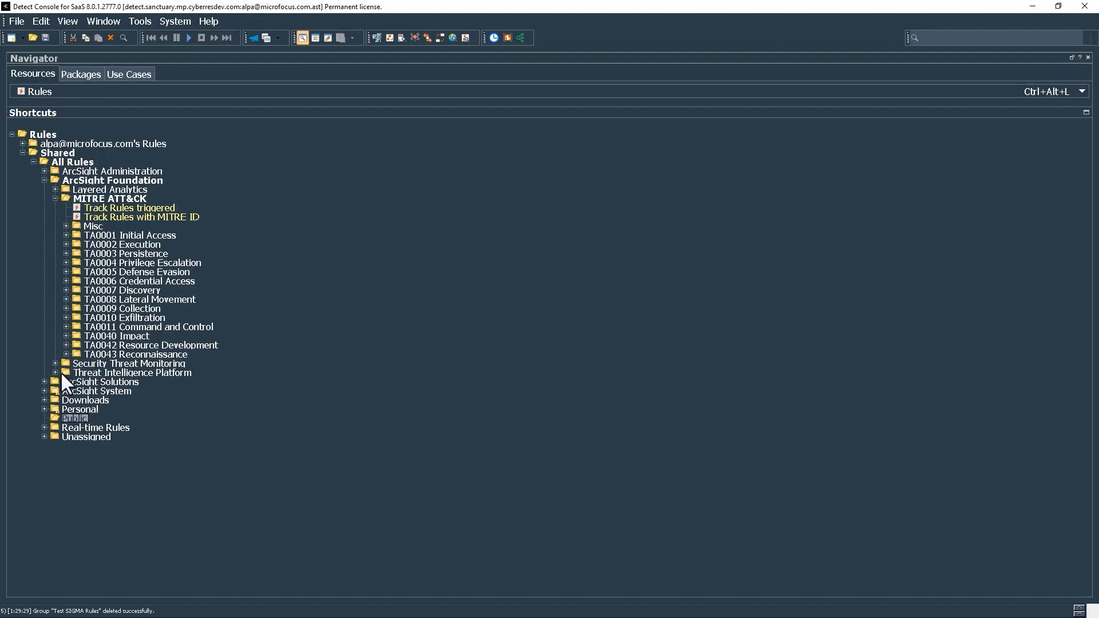
right_click(87, 420)
click(178, 387)
text(Test SIGMA Rules)
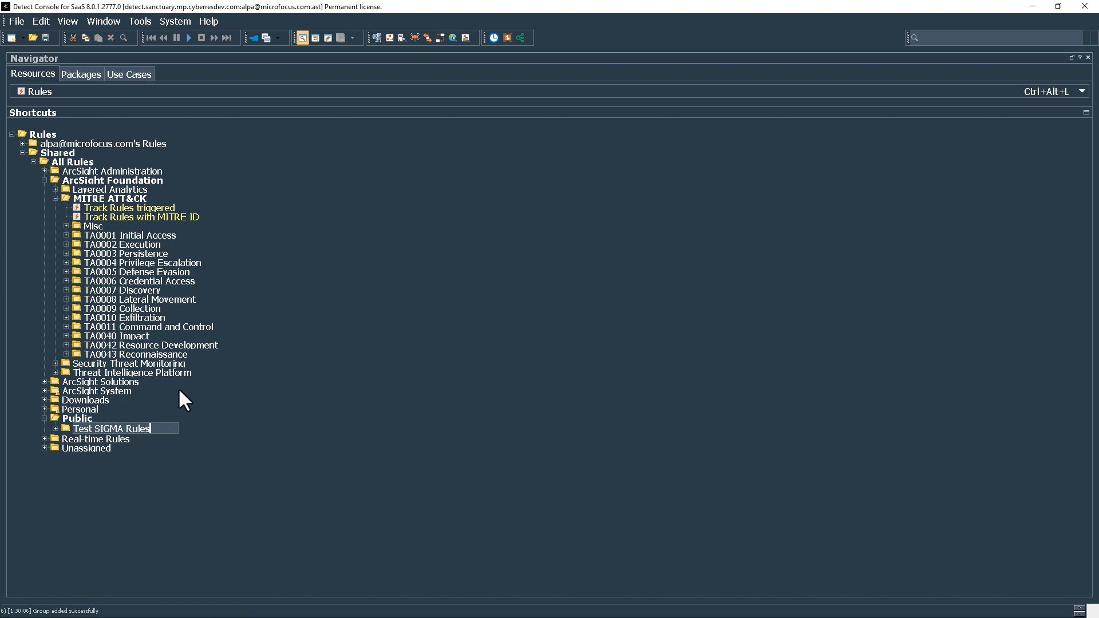
key(Return)
- Start a new standard rule inside the Test SIGMA Rules group
right_click(149, 428)
mouse_move(286, 191)
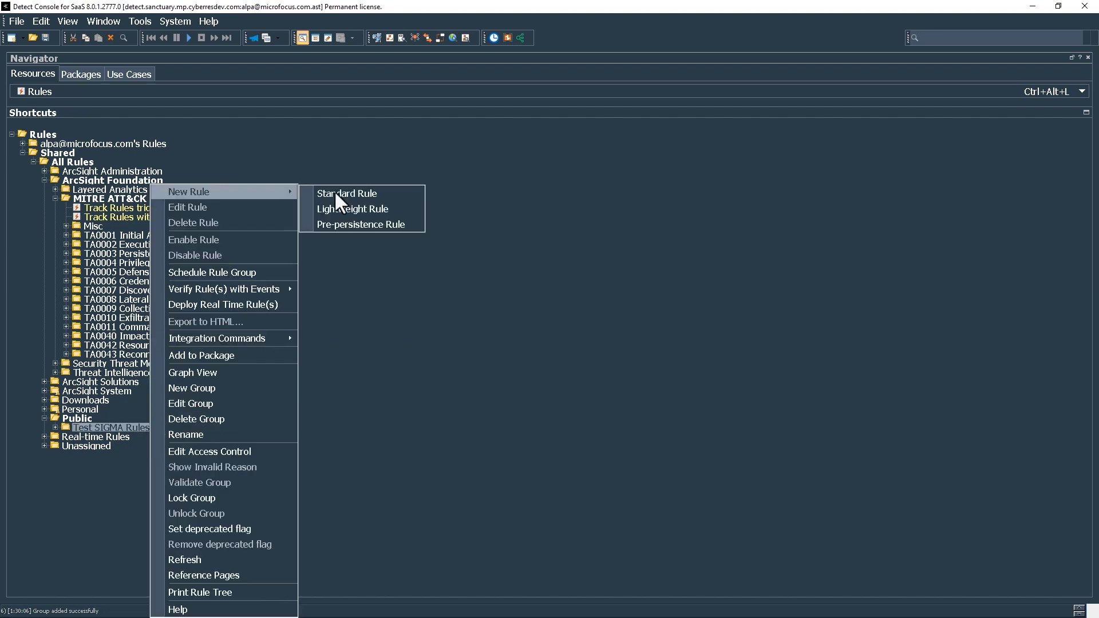
click(414, 198)
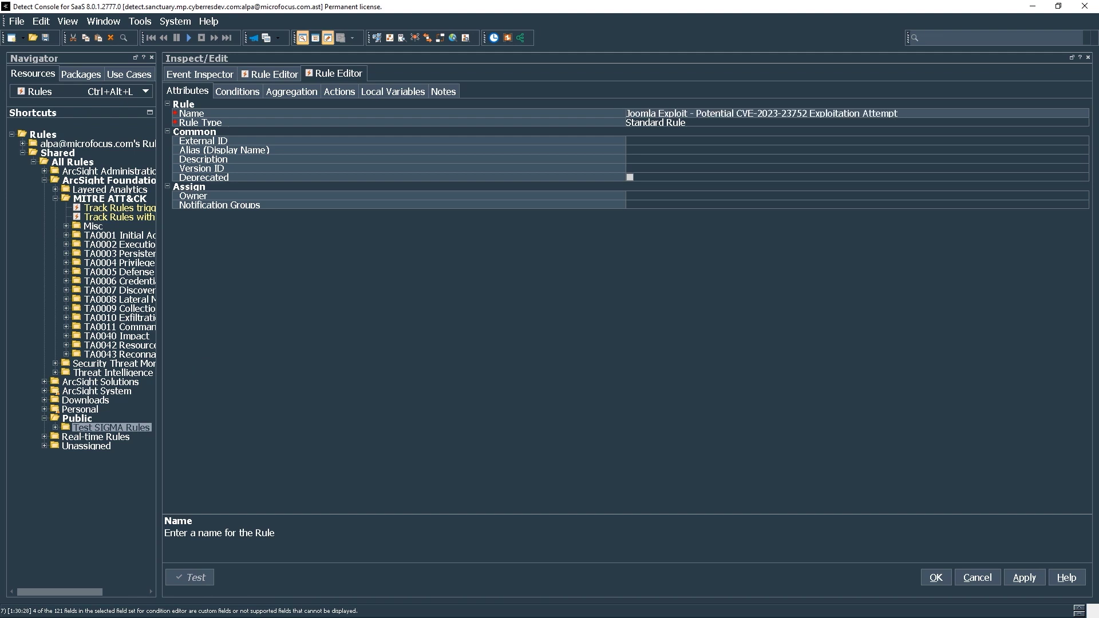
- Replace event1's condition nodes with a new plain-text condition, accepting deletion of existing nodes
click(240, 90)
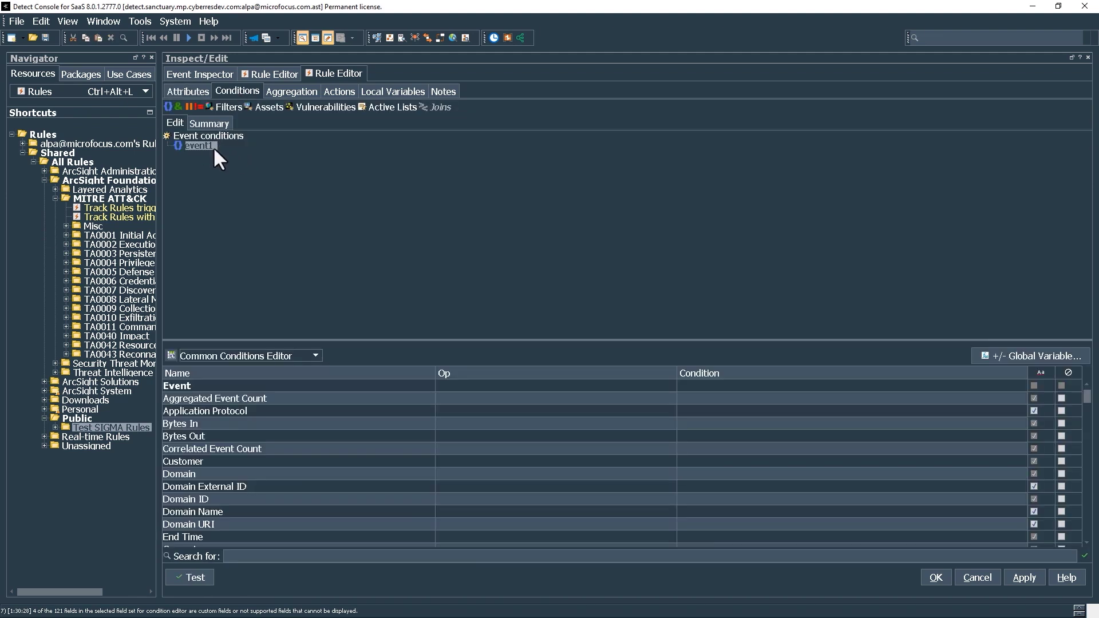
right_click(212, 147)
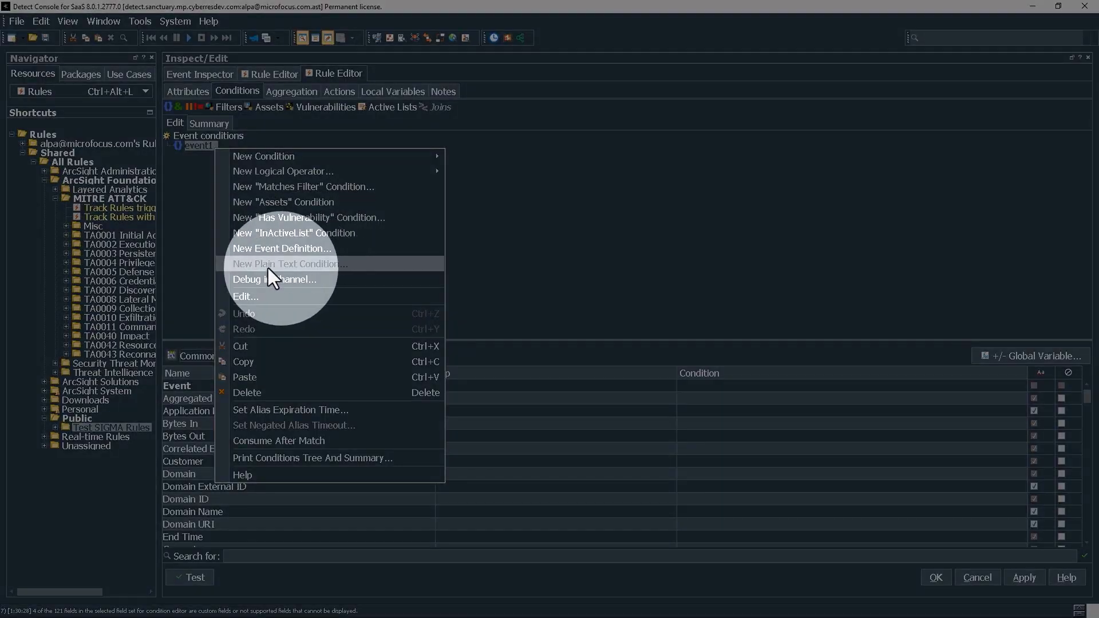
click(303, 264)
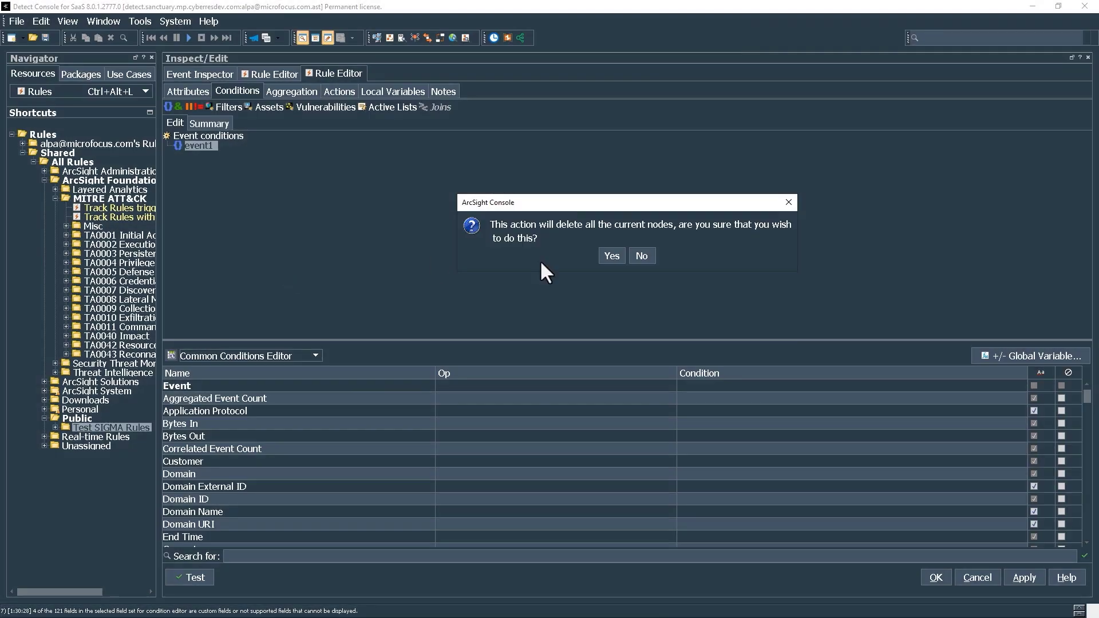
click(610, 255)
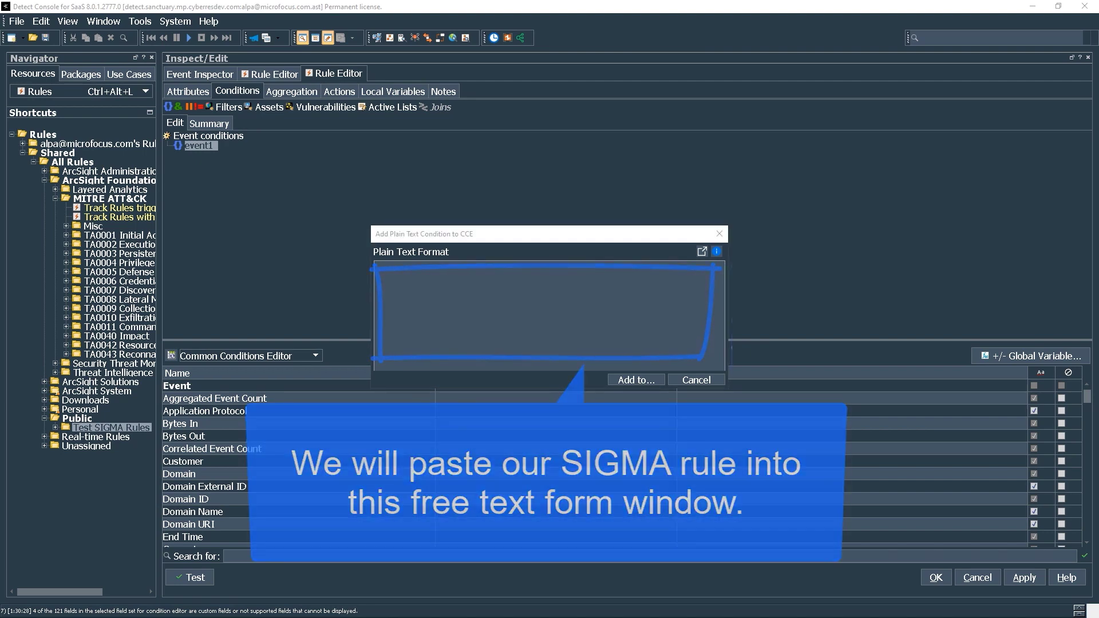
- Copy the Joomla Sigma rule from its GitHub bookmark and copy Uncoder.io's ArcSight Keyword translation
key(alt+Tab)
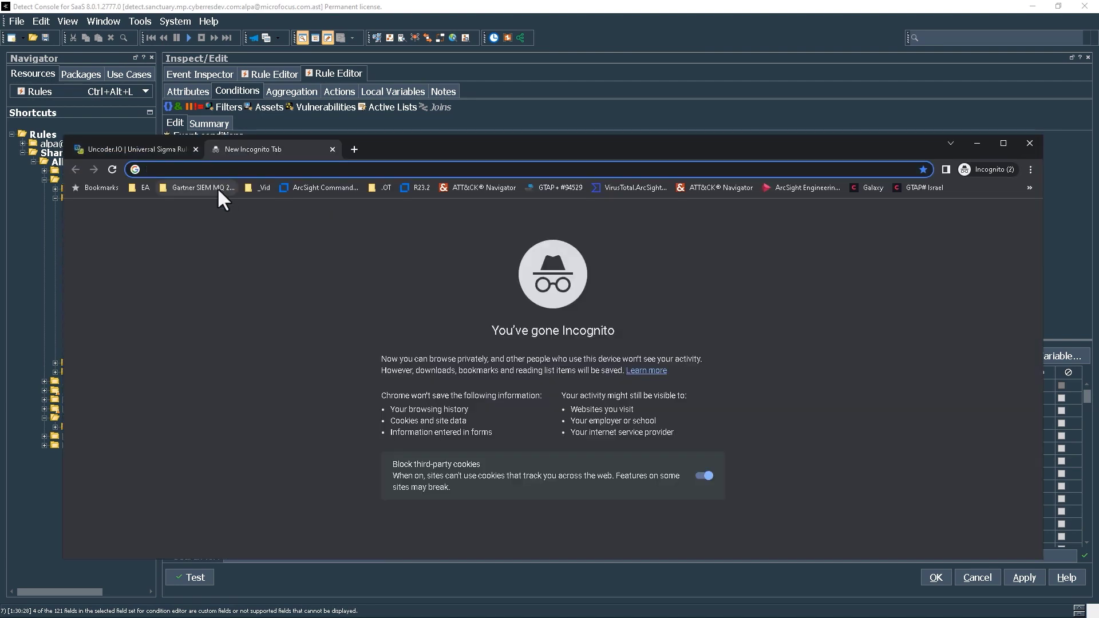
click(200, 188)
click(218, 266)
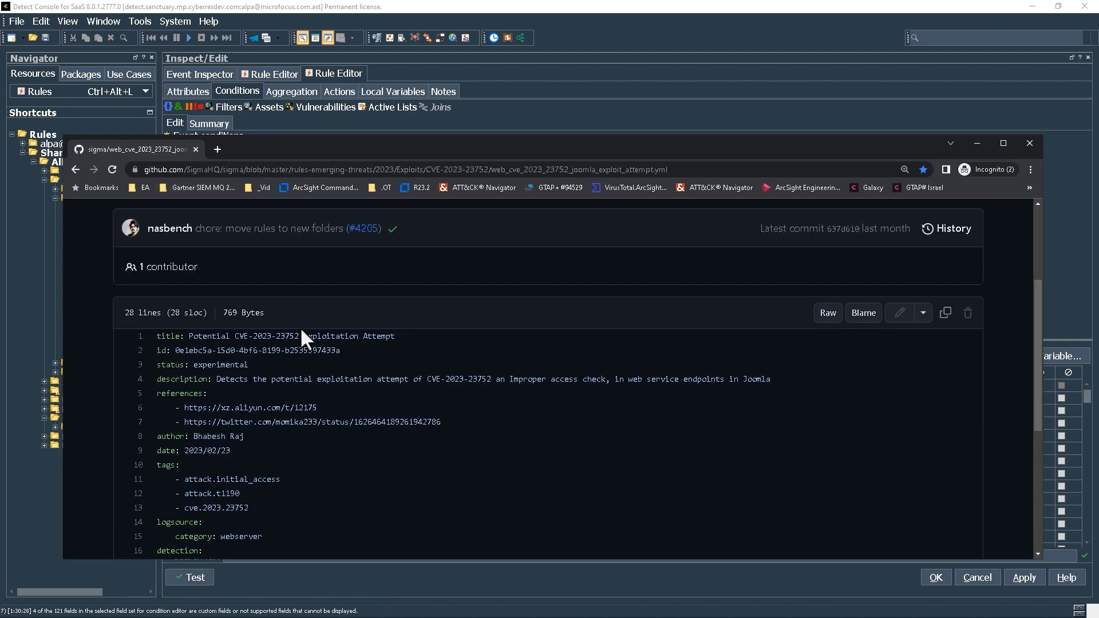
scroll(300, 327, down, 5)
key(ctrl+a)
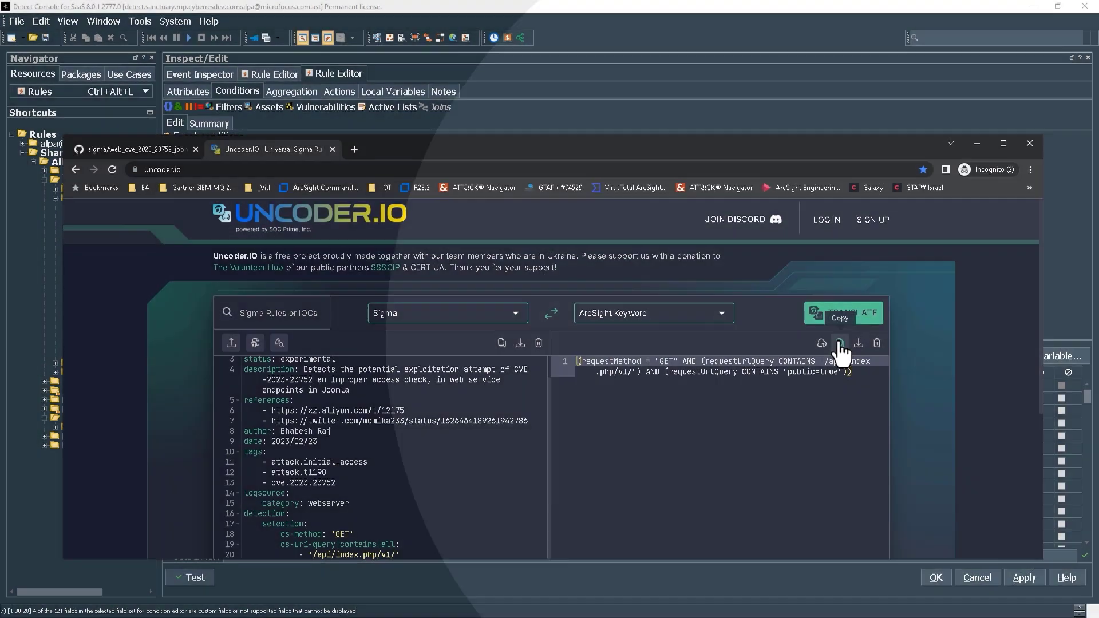
click(839, 343)
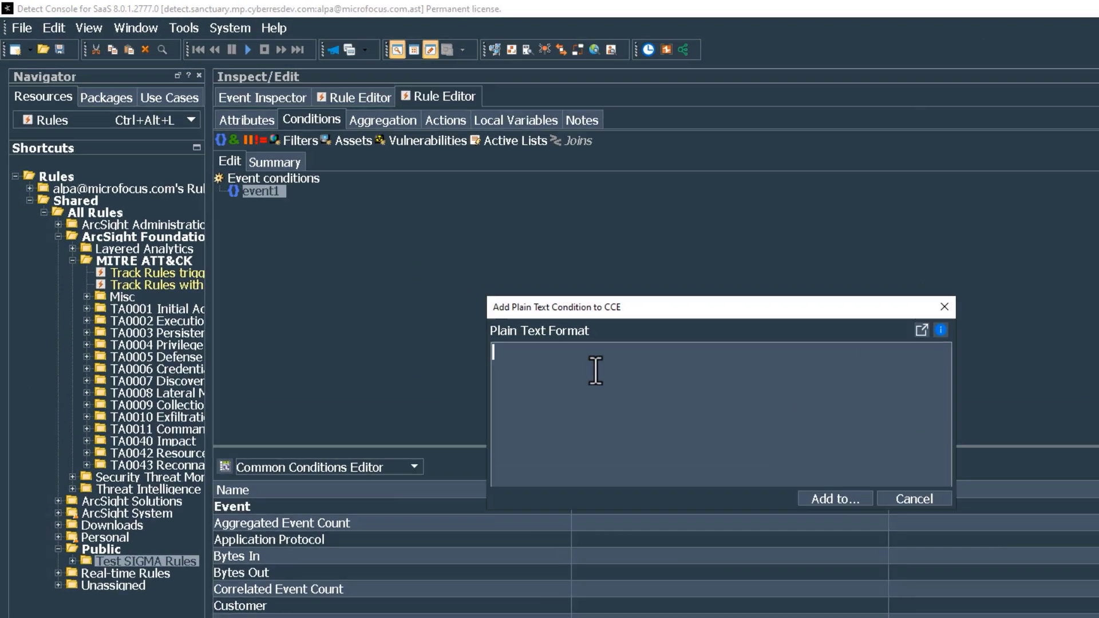
- Add the pasted query (GET method, URL query containing /api/index.php/v1/ and public=true) as a plain-text condition and save the rule
key(ctrl+v)
click(915, 564)
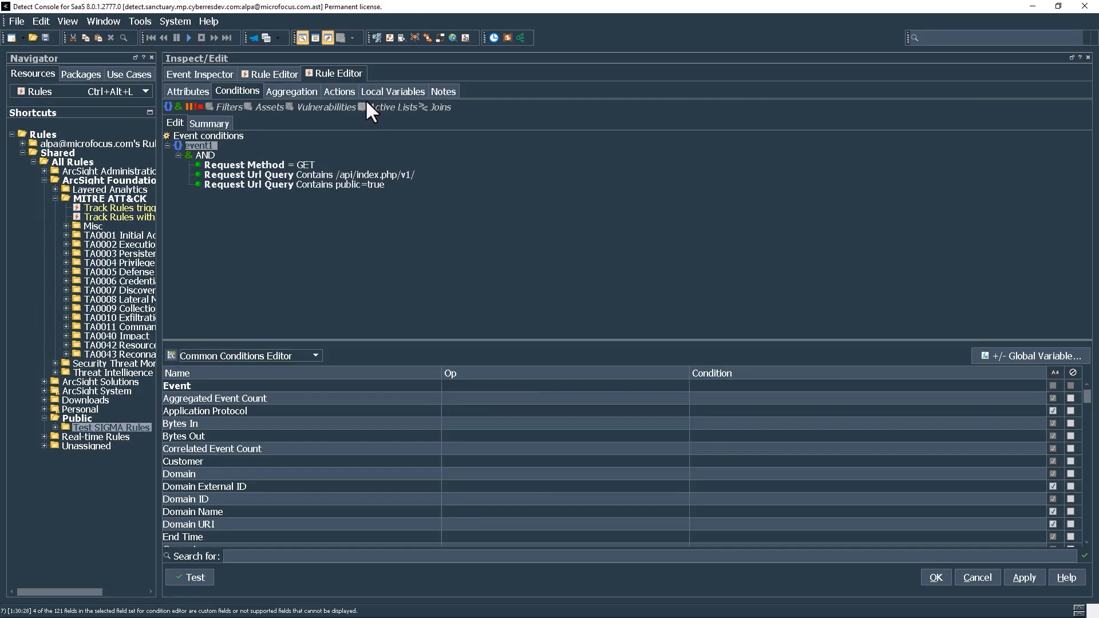
click(429, 134)
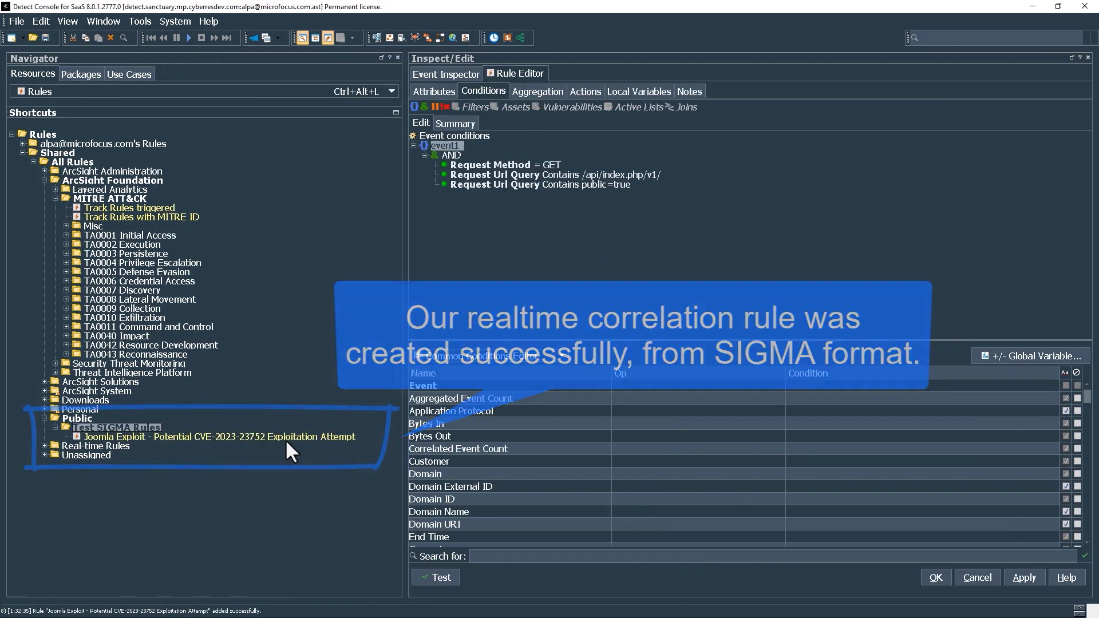
- Deploy the Joomla exploit rule from the Navigator as a real-time rule
right_click(285, 438)
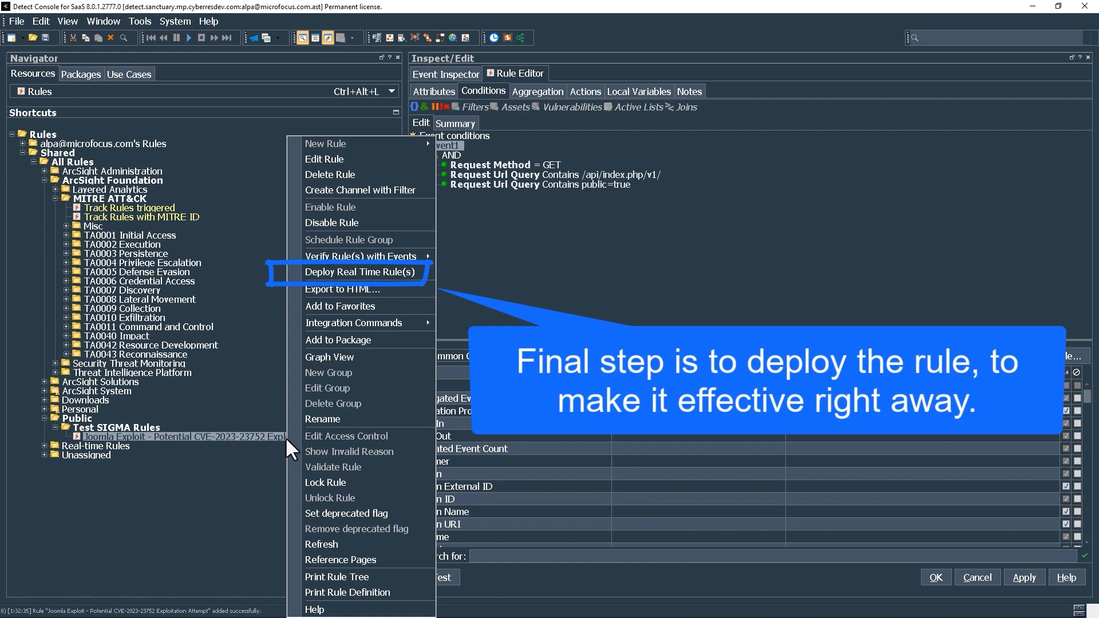
click(398, 273)
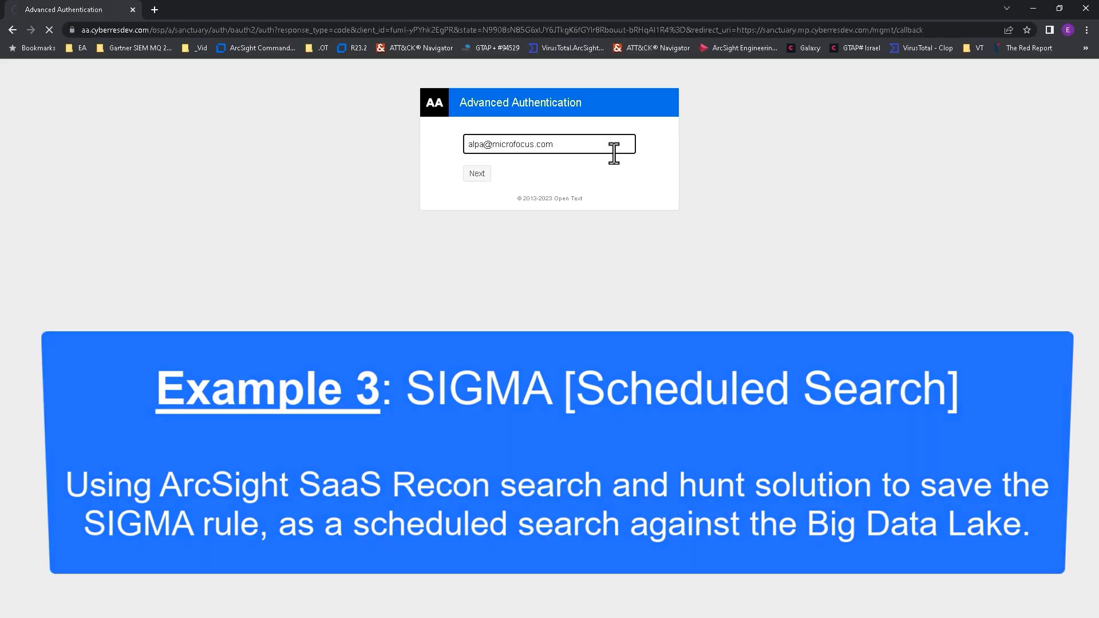
- Sign in to ArcSight SaaS with the account e-mail and one-time password, then open the Search 7 page
key(Return)
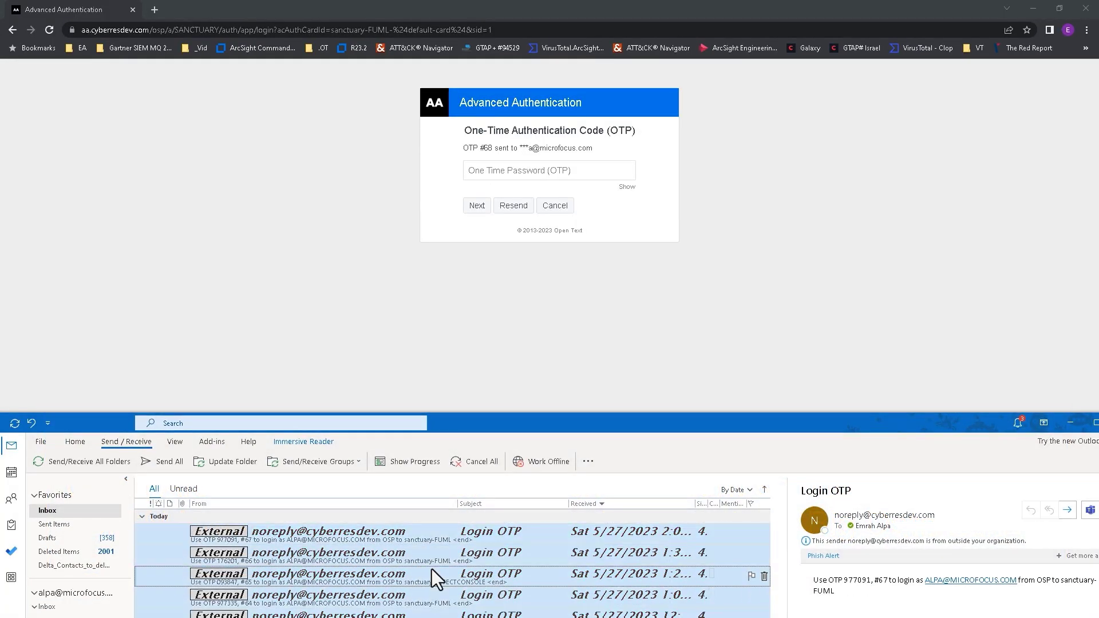
click(438, 537)
click(476, 206)
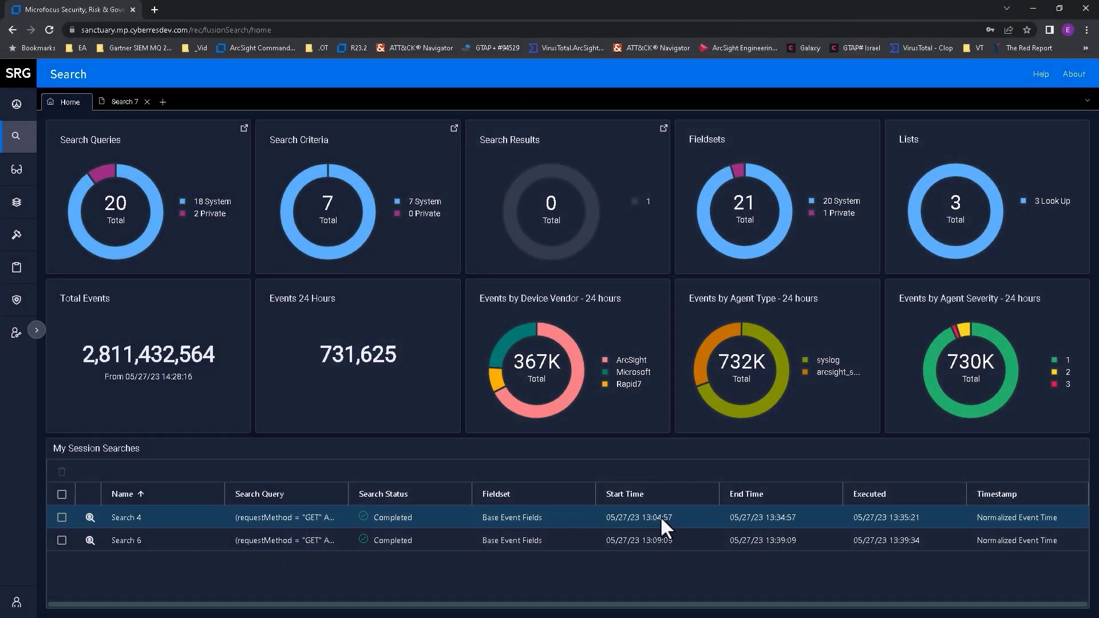
click(123, 105)
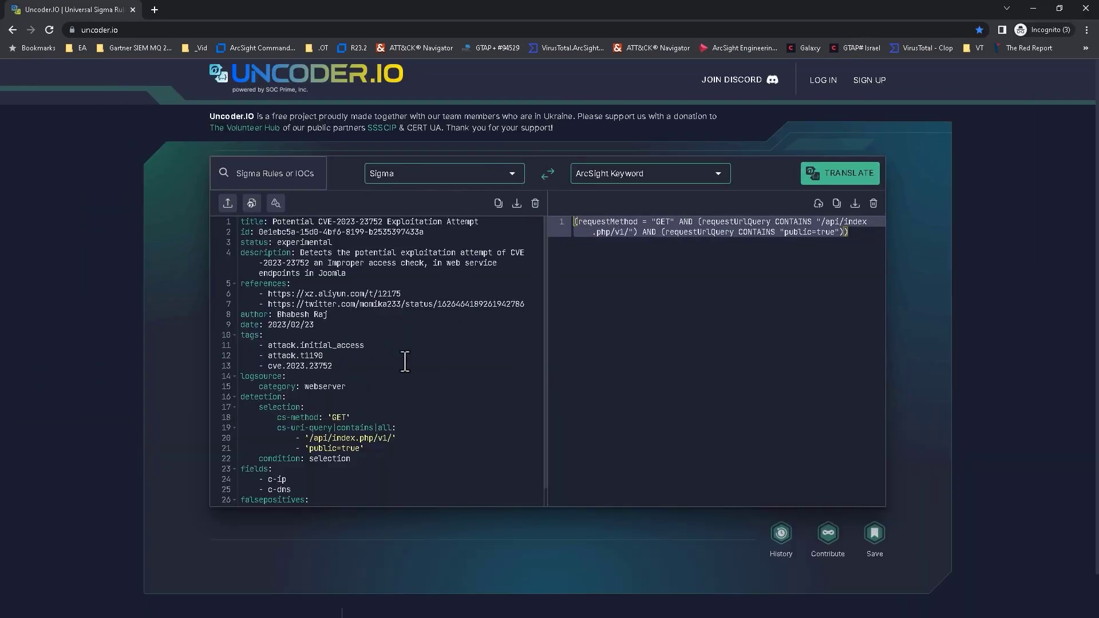
- In Uncoder.io, translate the whole Sigma rule to ArcSight Keyword and copy the result
key(ctrl+a)
click(855, 177)
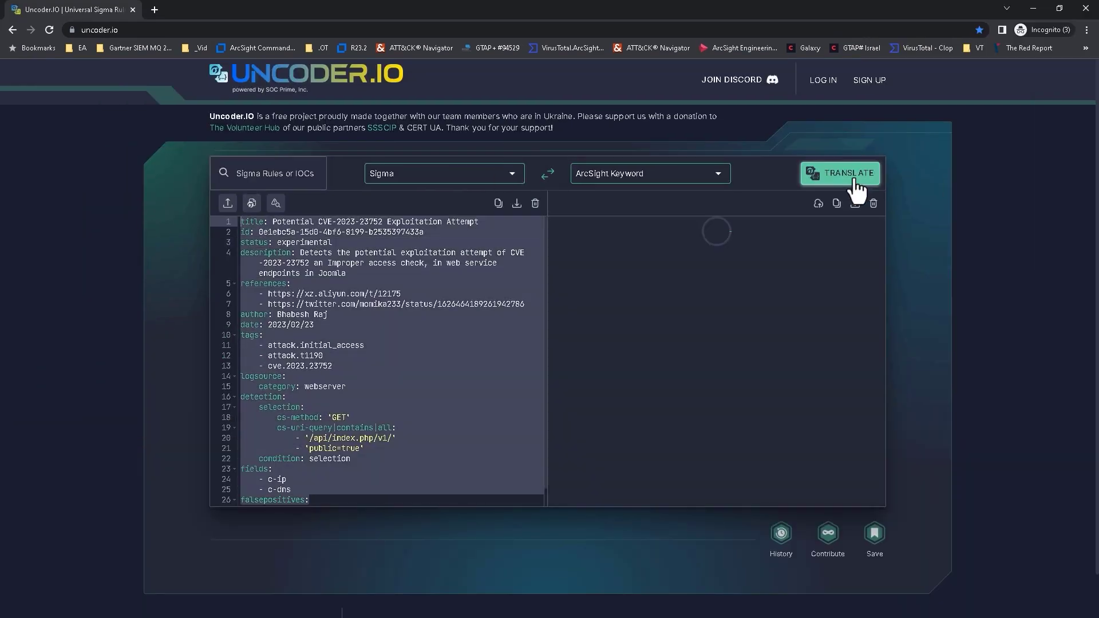
click(836, 203)
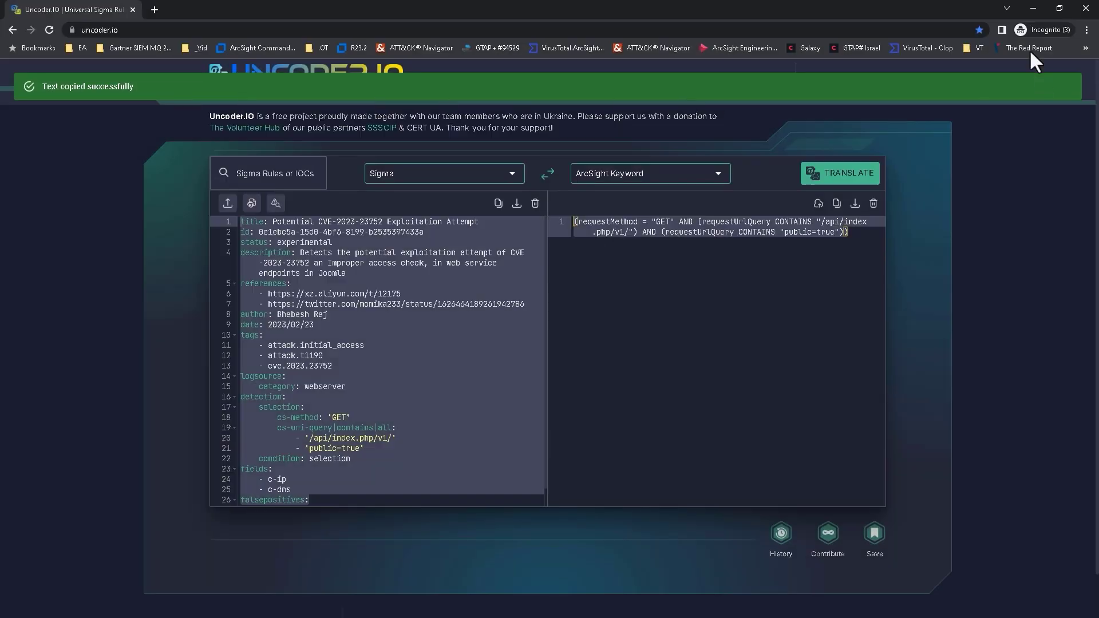
- Paste the translated Joomla query into the search box, run it, and review the statistics
click(1033, 9)
click(483, 155)
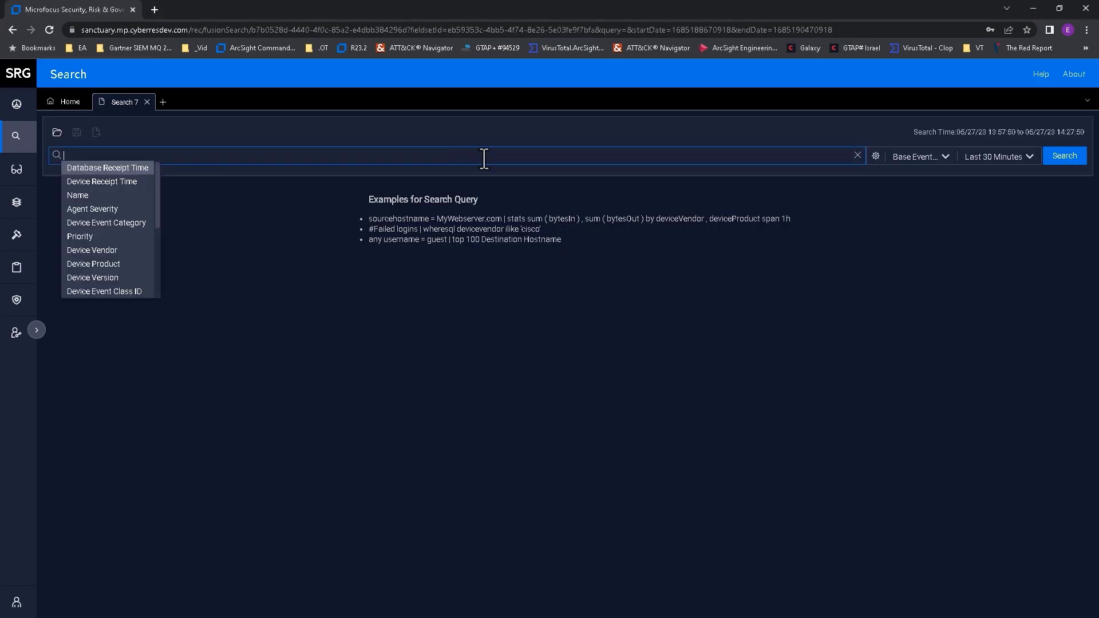
key(ctrl+v)
click(1063, 156)
key(F11)
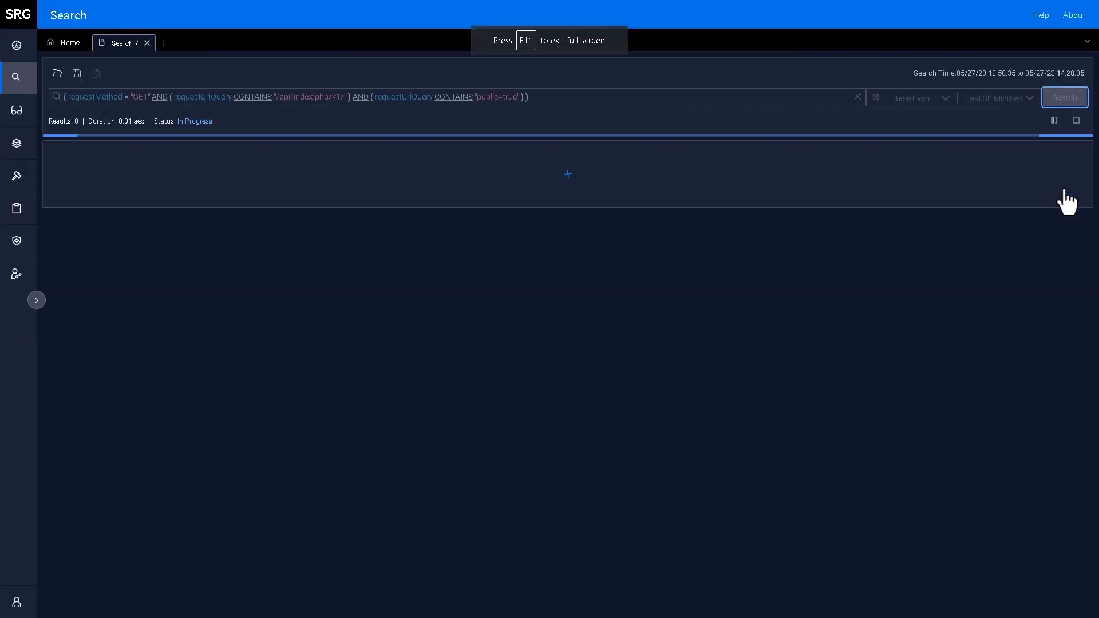
click(91, 127)
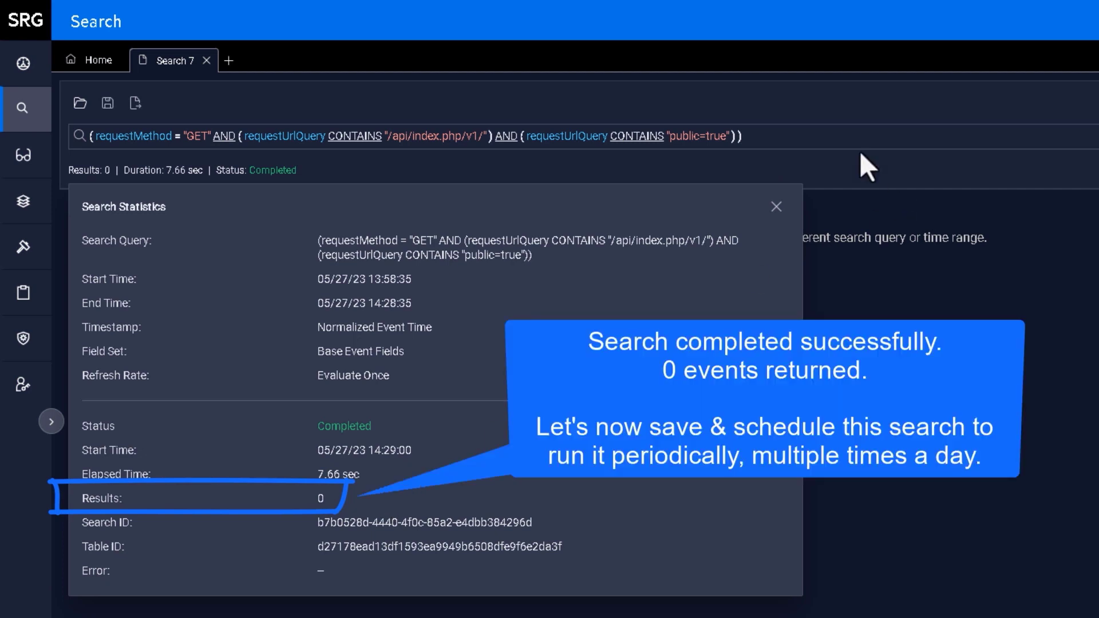
click(776, 207)
- Save the query as 'Joomla Exploit - Potential CVE-2023-23752 Exploitation Attempt' and close the search
click(107, 104)
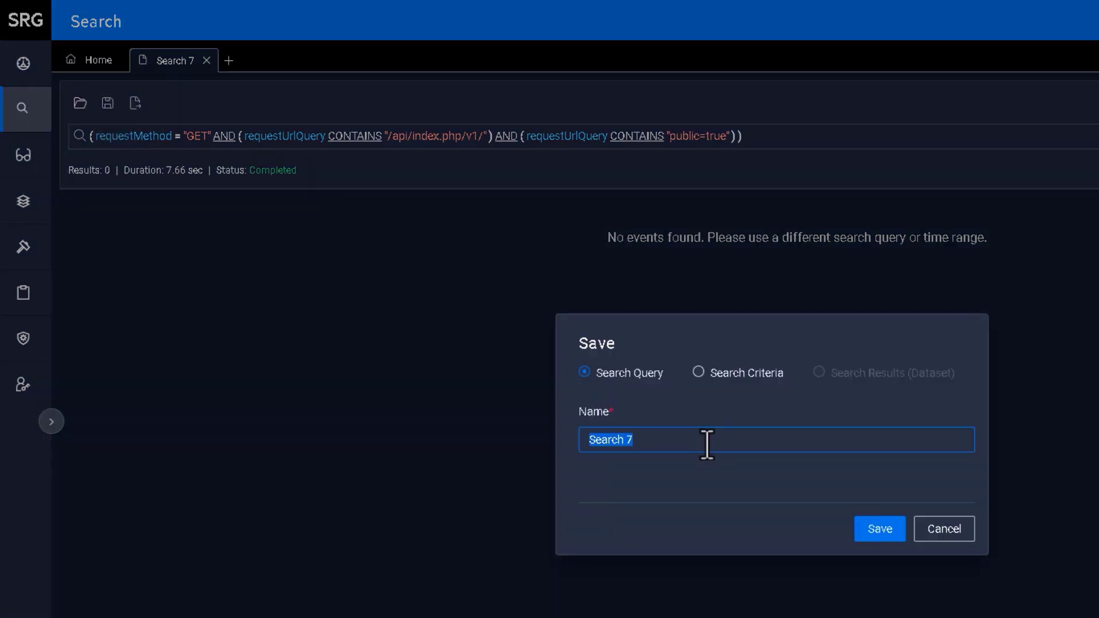
text(Joomla Exploit - Potential CVE-2023-23752 Exploitation Attempt)
click(882, 531)
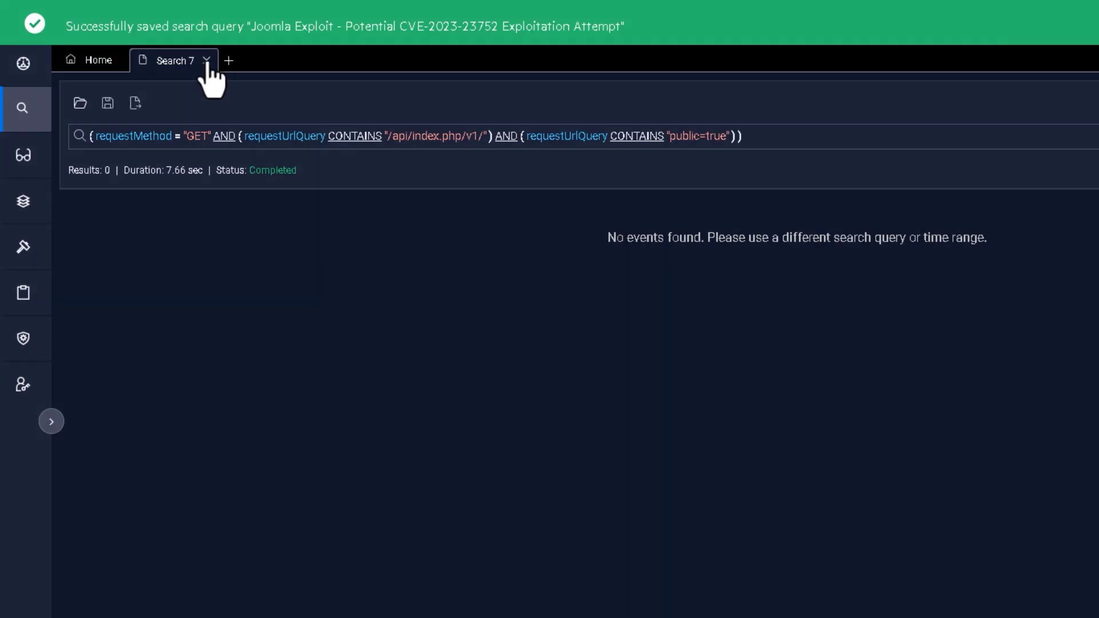
click(207, 61)
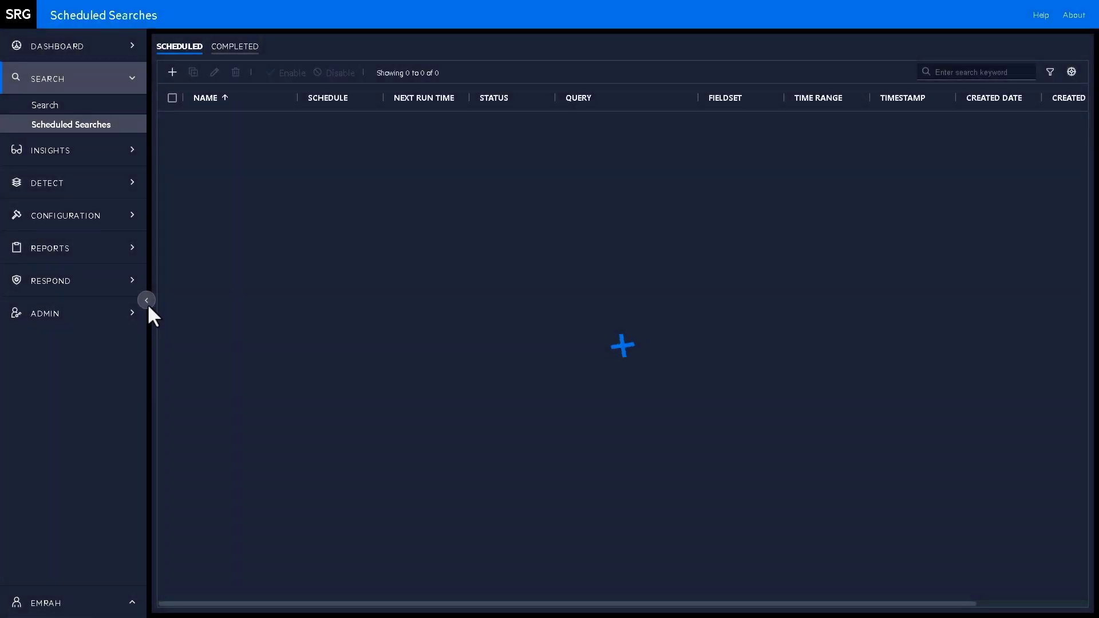
- Create a scheduled search from the saved Joomla Exploit query using the MITRE ATTACK fieldset and Last 24 Hours
click(146, 301)
click(62, 73)
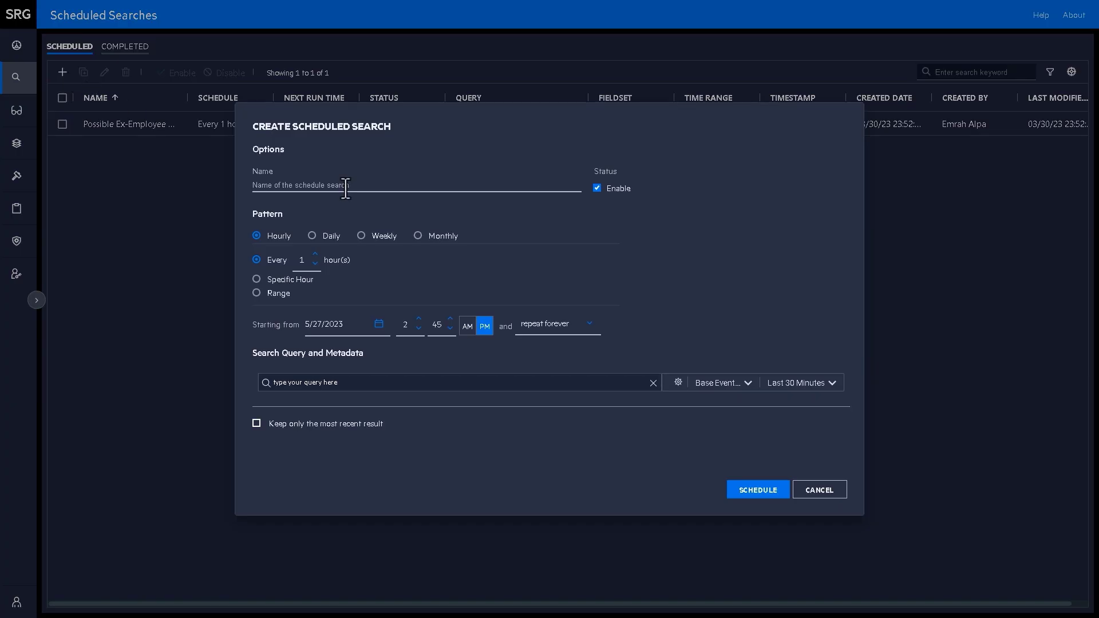
click(395, 382)
click(424, 491)
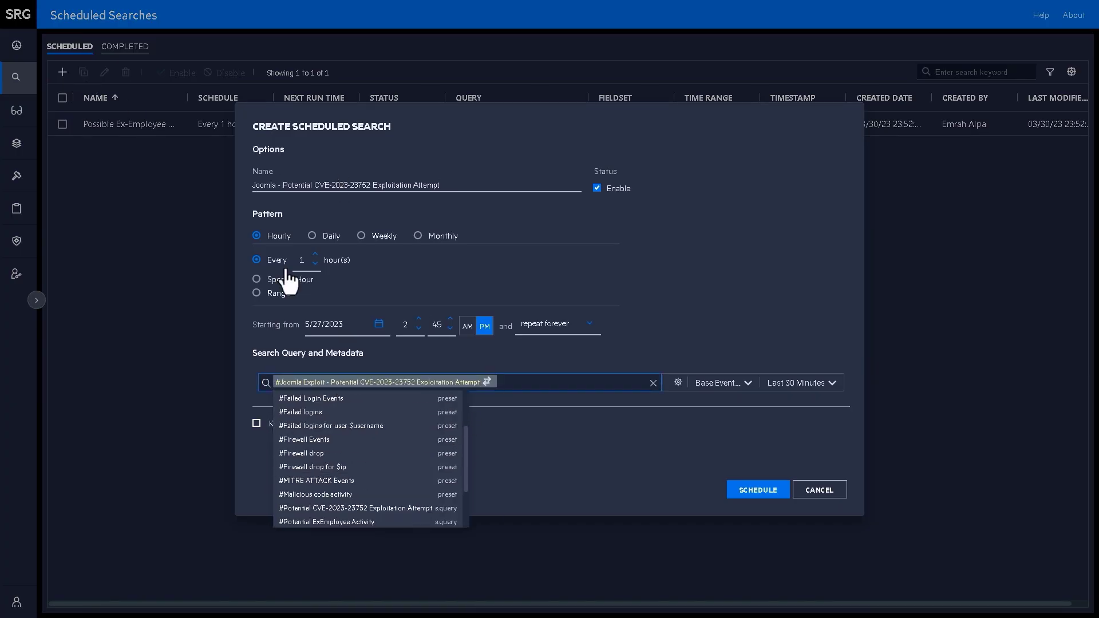
click(678, 383)
click(717, 383)
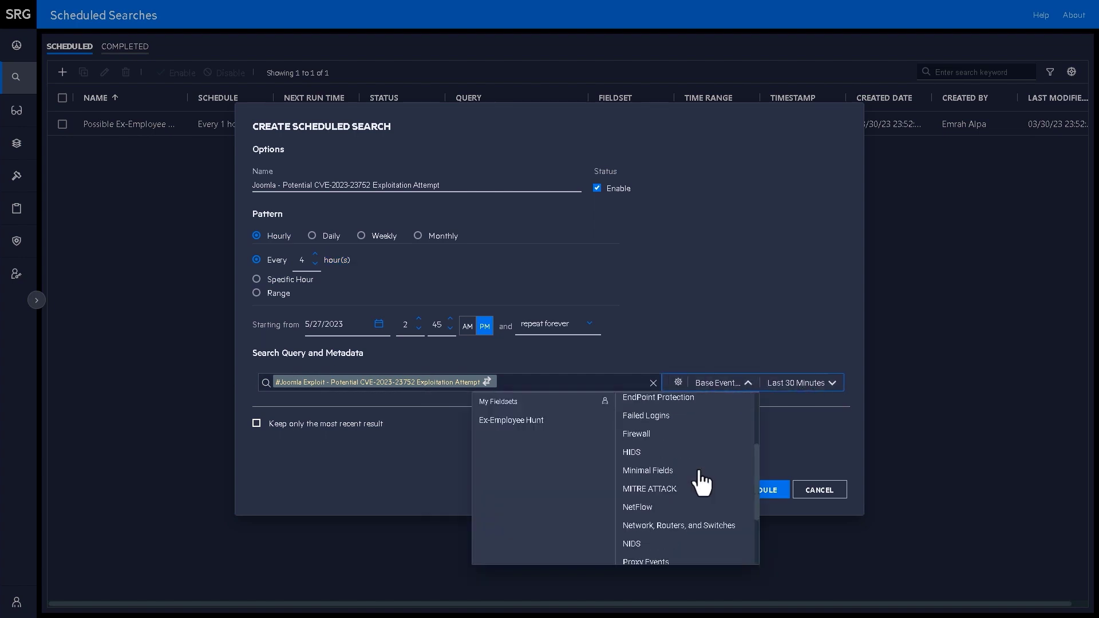
click(704, 483)
click(795, 383)
click(579, 358)
click(744, 489)
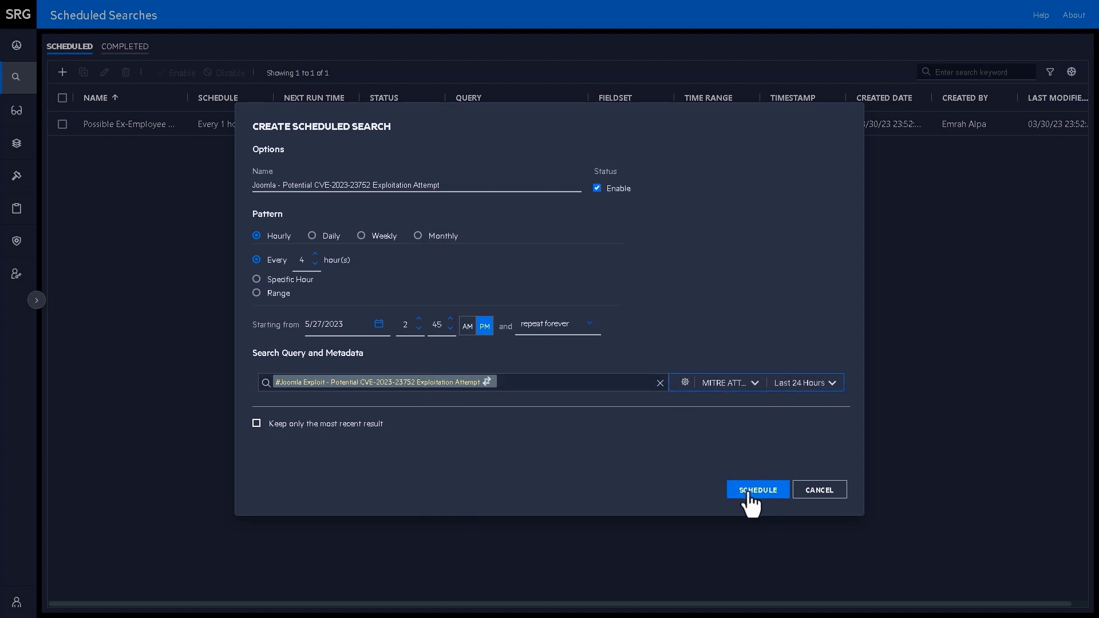
- Widen the NAME column so the full Joomla CVE-2023-23752 scheduled search name shows
drag(189, 106, 331, 109)
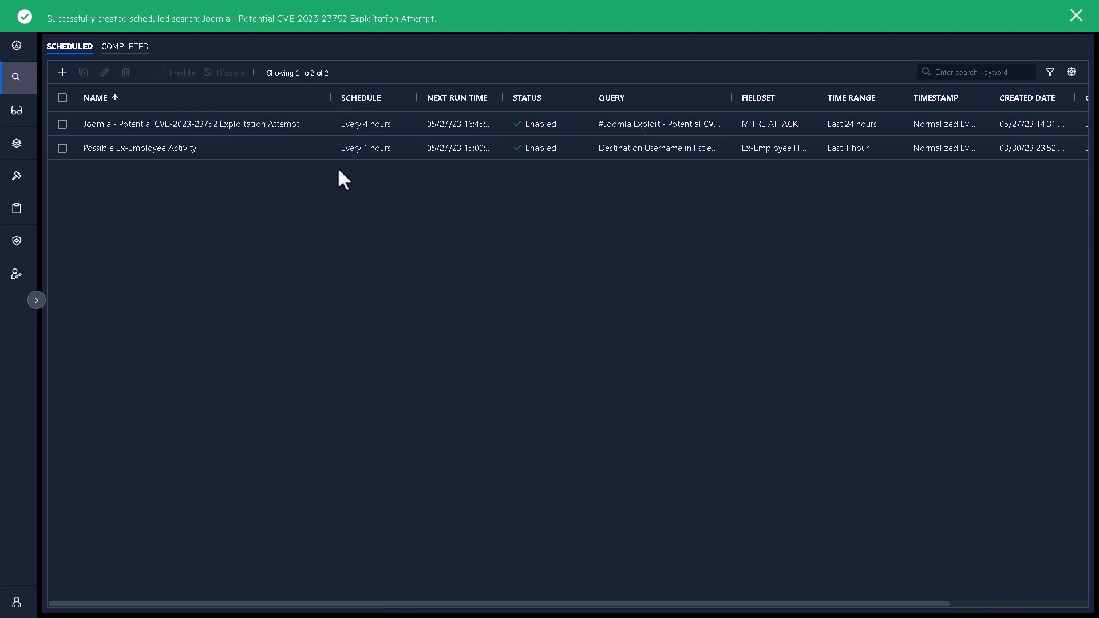
double_click(143, 141)
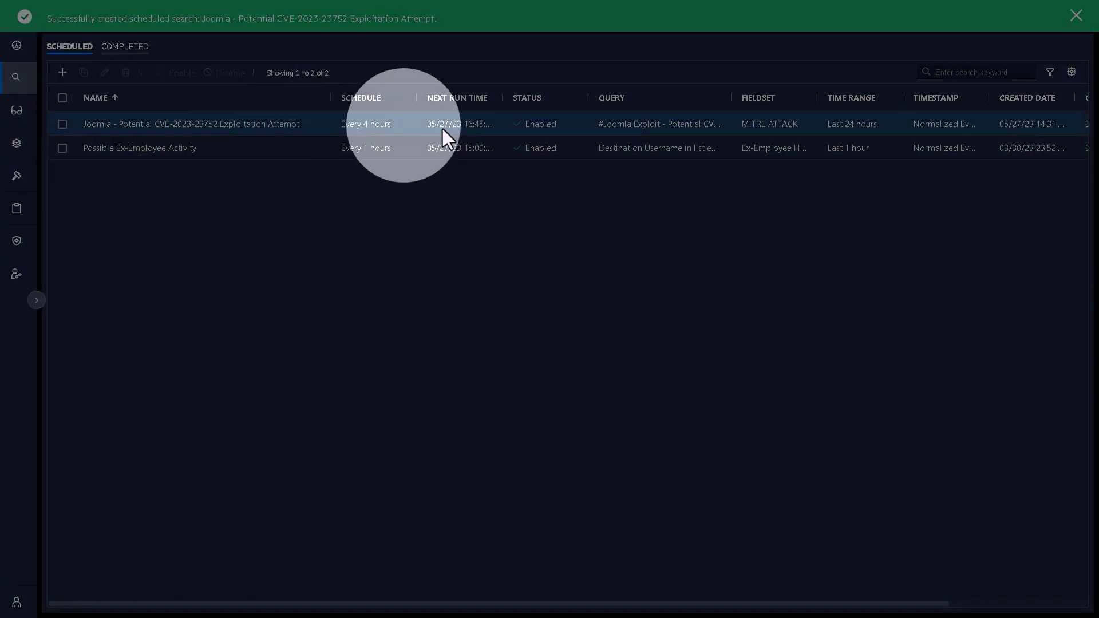